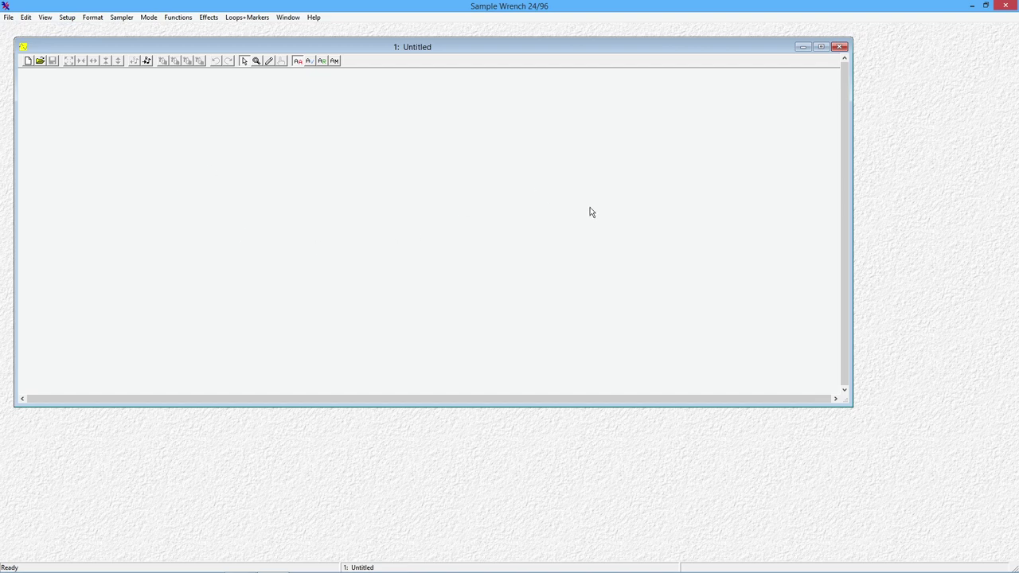
- Maximize the empty '1: Untitled' editor window
left_click(823, 47)
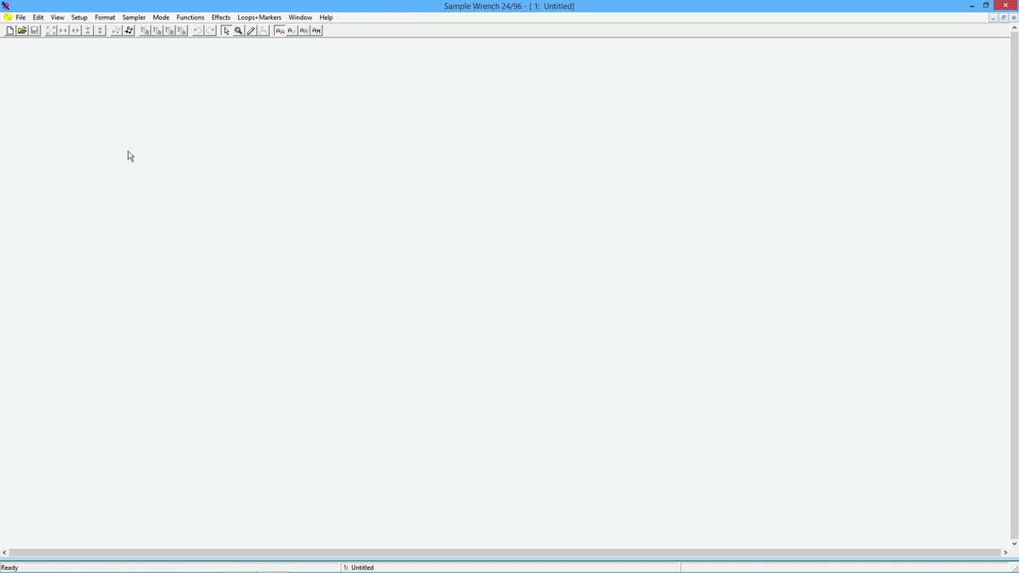
- Browse the View menu's Horizontal and Vertical Axis Units options, ending on the Setup menu
left_click(58, 17)
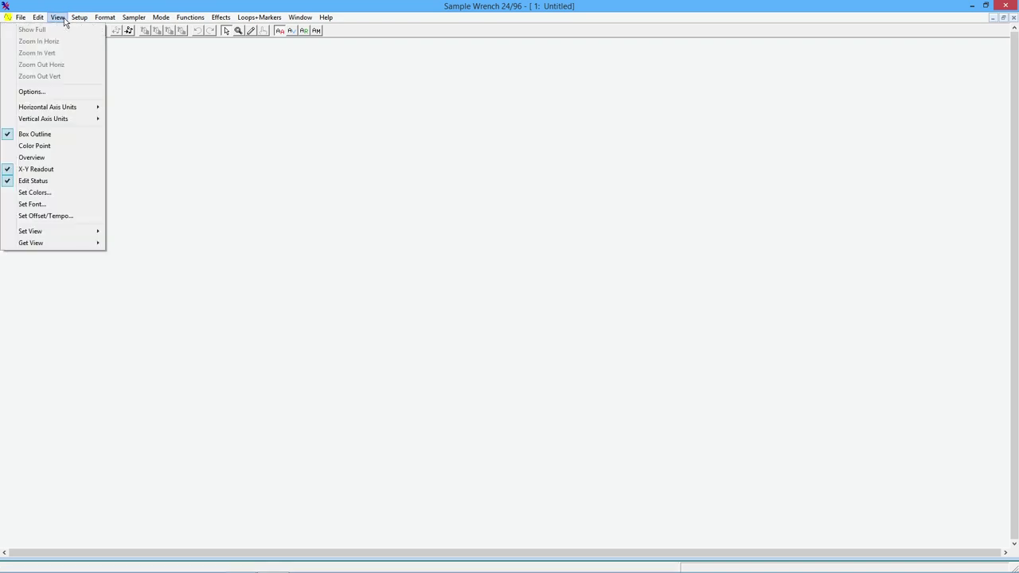
mouse_move(67, 110)
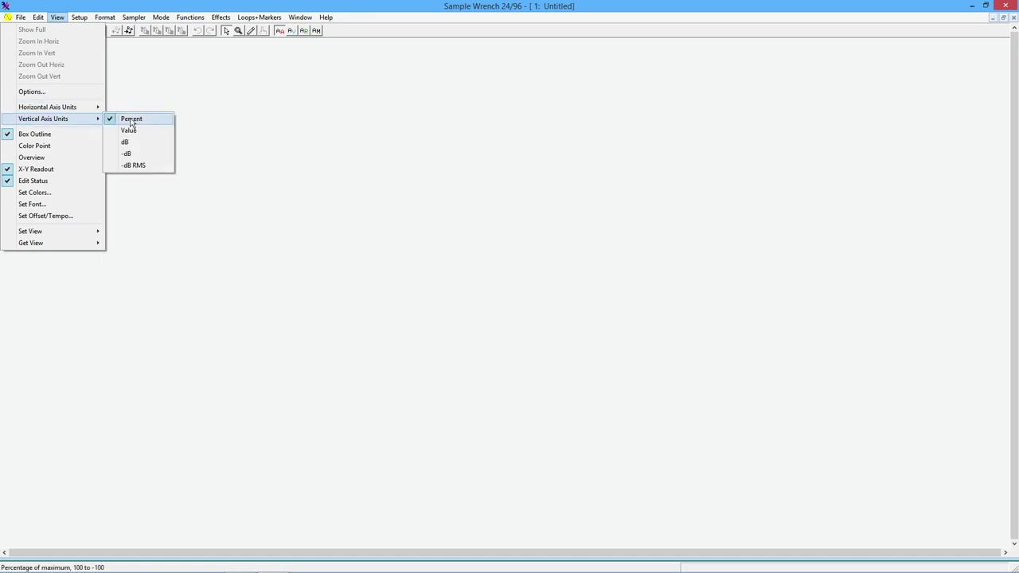
mouse_move(85, 14)
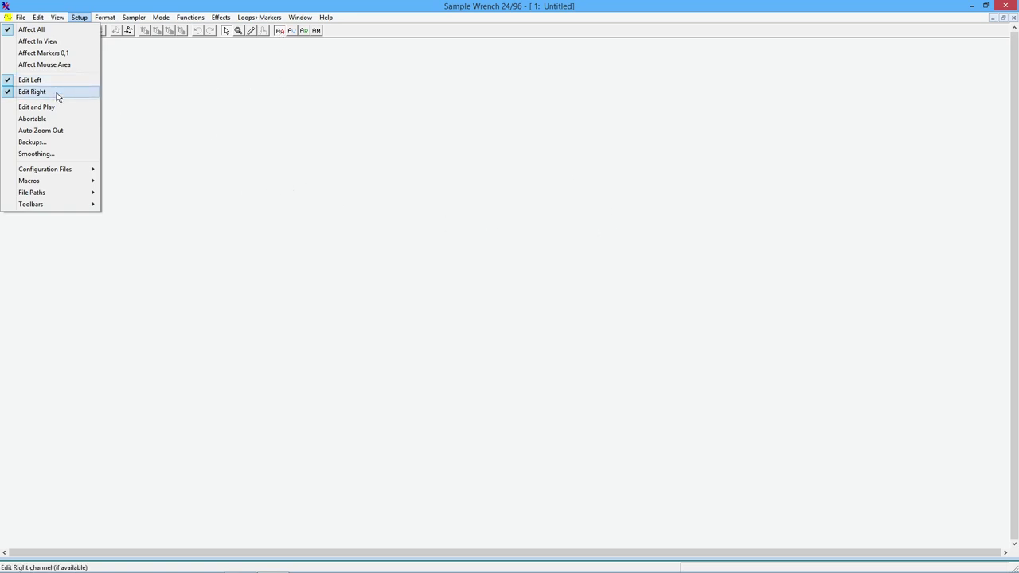
- Keep Backup Depth at Multiple undo levels in Setup > Backups and confirm with OK
left_click(49, 144)
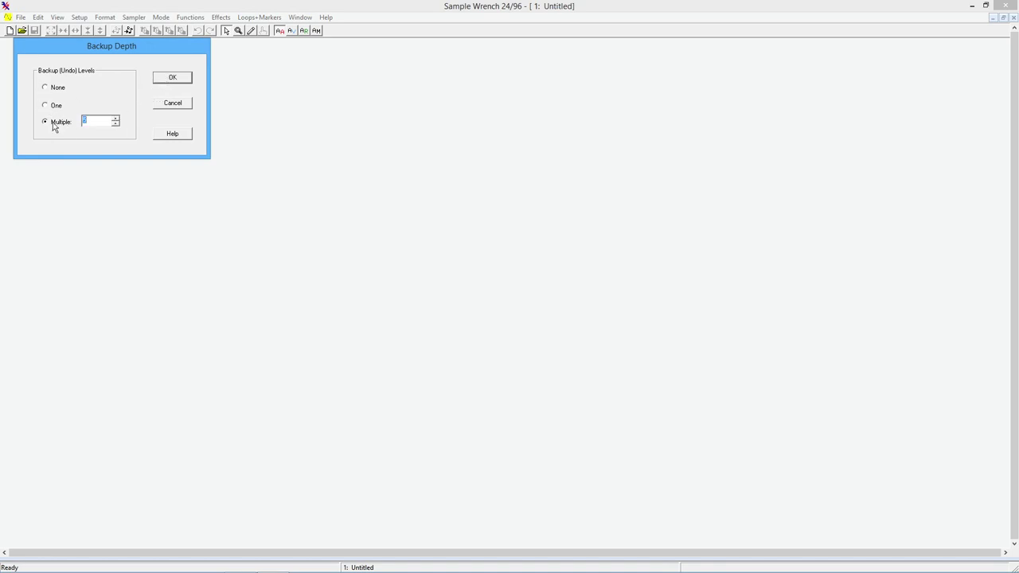
left_click(173, 79)
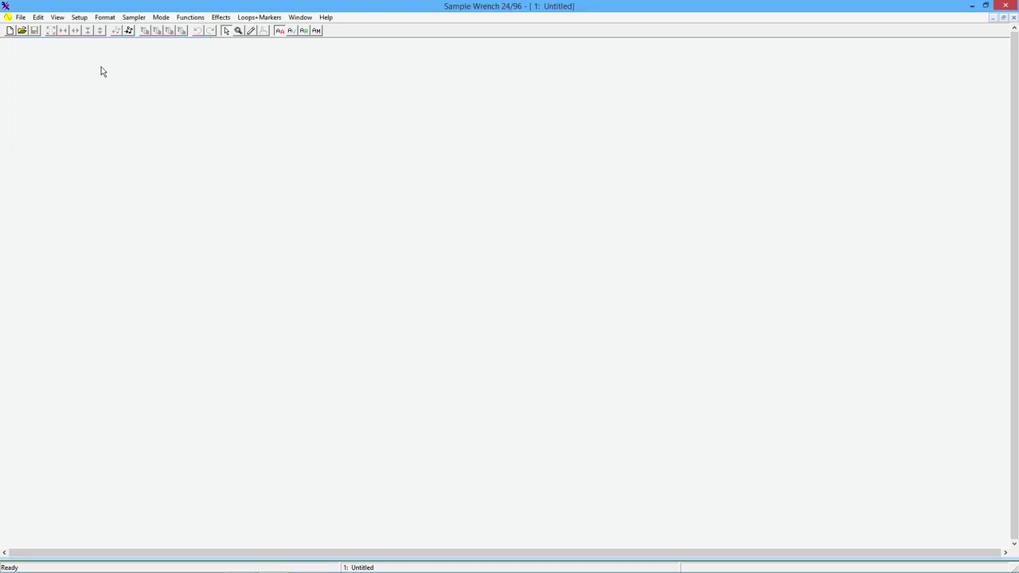
- Load ManyBusyExecutives.wav from the File menu's recent files list
left_click(22, 18)
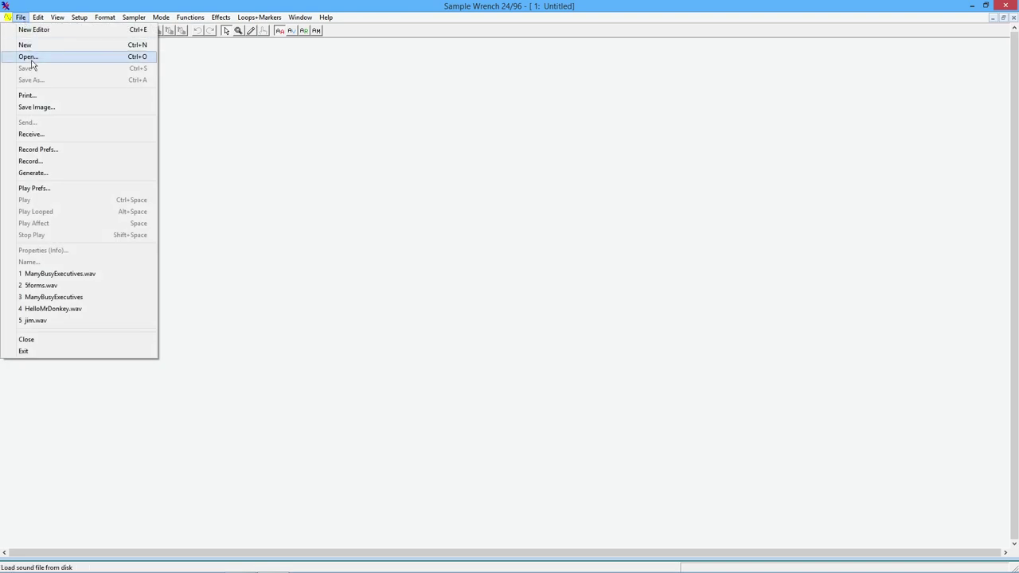
left_click(79, 274)
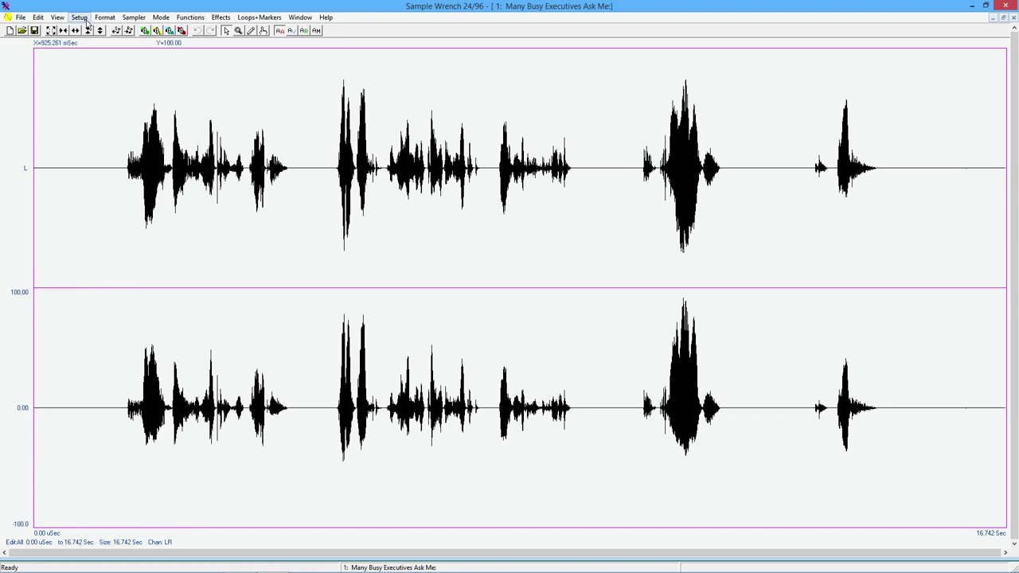
- Enable View > Overview and zoom in horizontally to the 6.278–10.472 s stretch
left_click(59, 18)
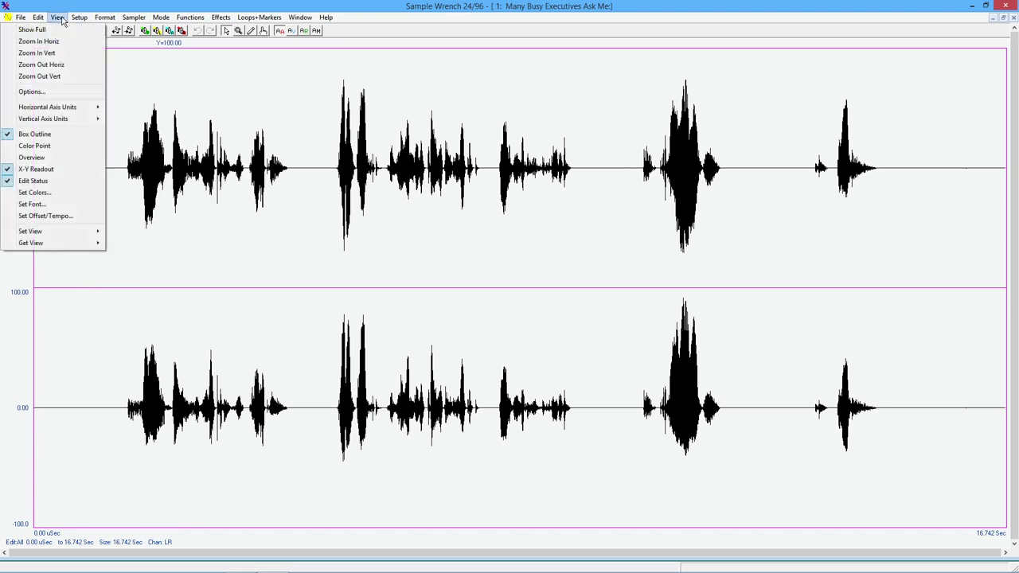
left_click(54, 158)
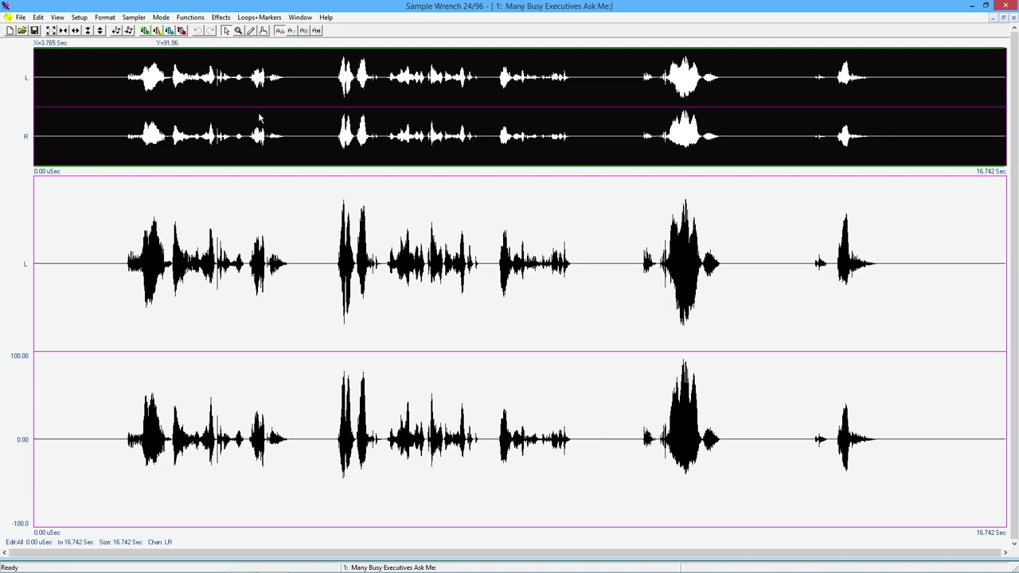
left_click(66, 31)
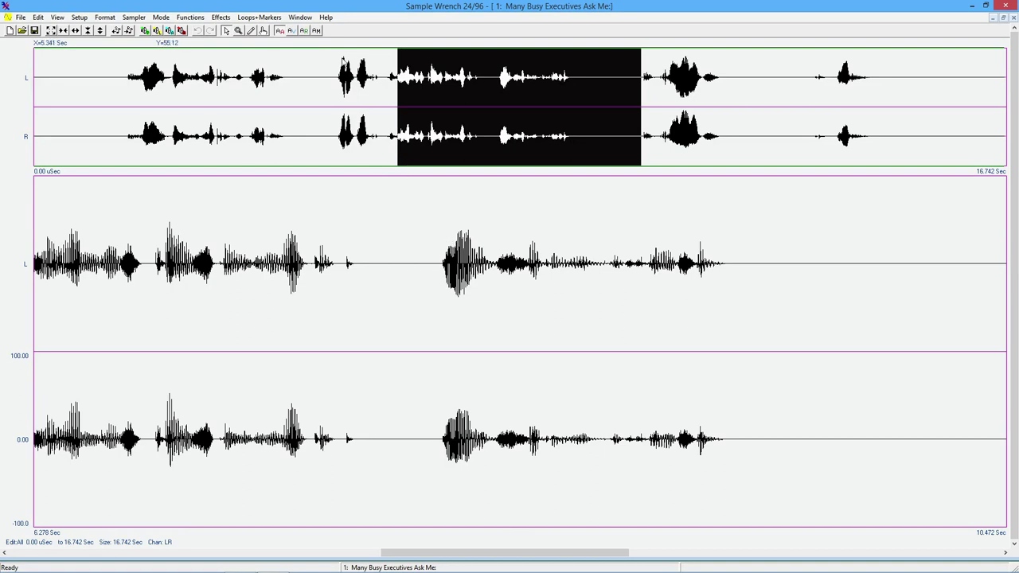
- Switch to Affect Mouse Area and select about 7.9–9.4 s in the right channel only
left_click(317, 30)
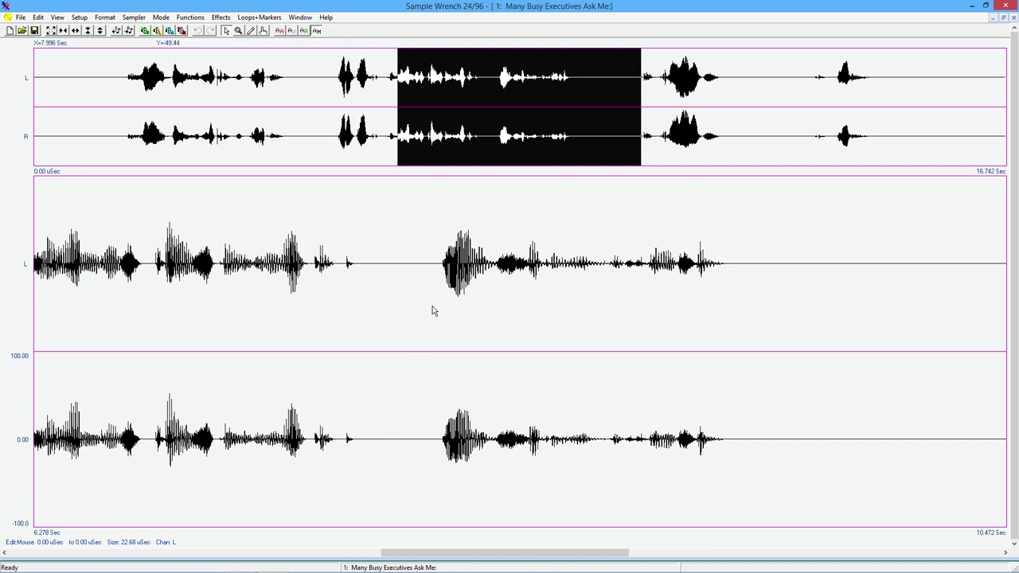
left_click_drag(433, 310, 753, 334)
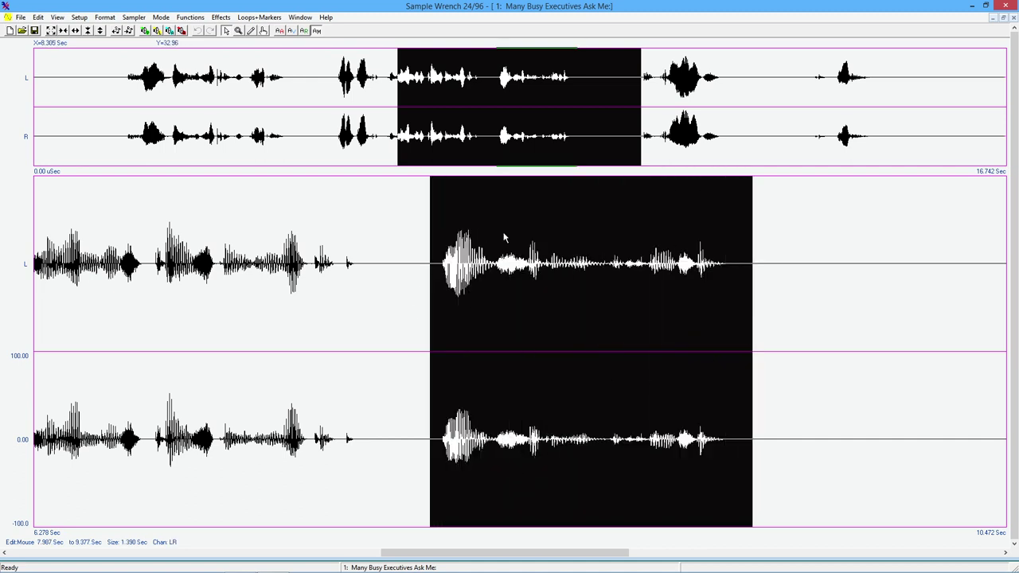
left_click(412, 186)
left_click_drag(412, 186, 778, 235)
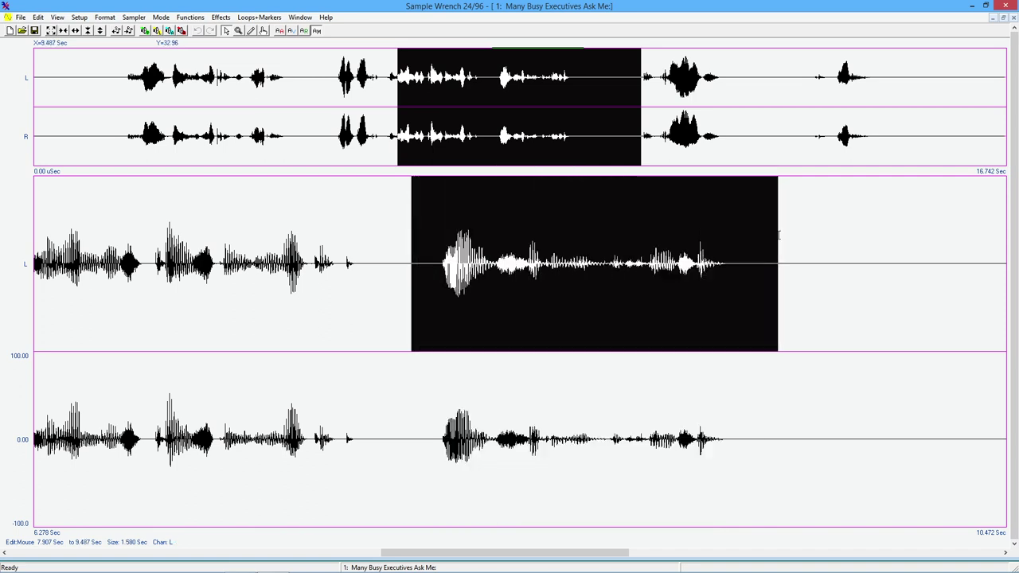
left_click_drag(414, 514, 758, 506)
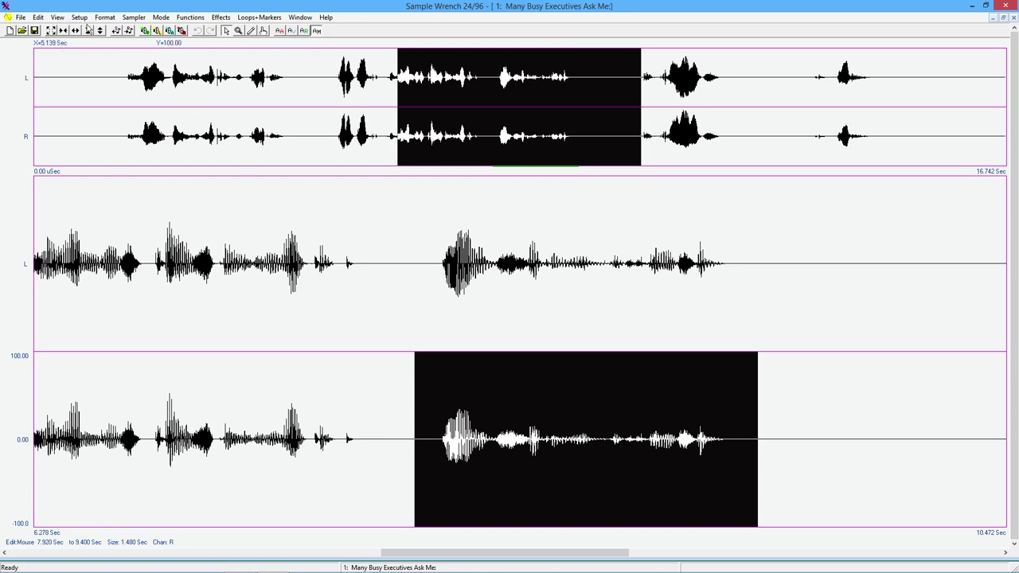
left_click(79, 19)
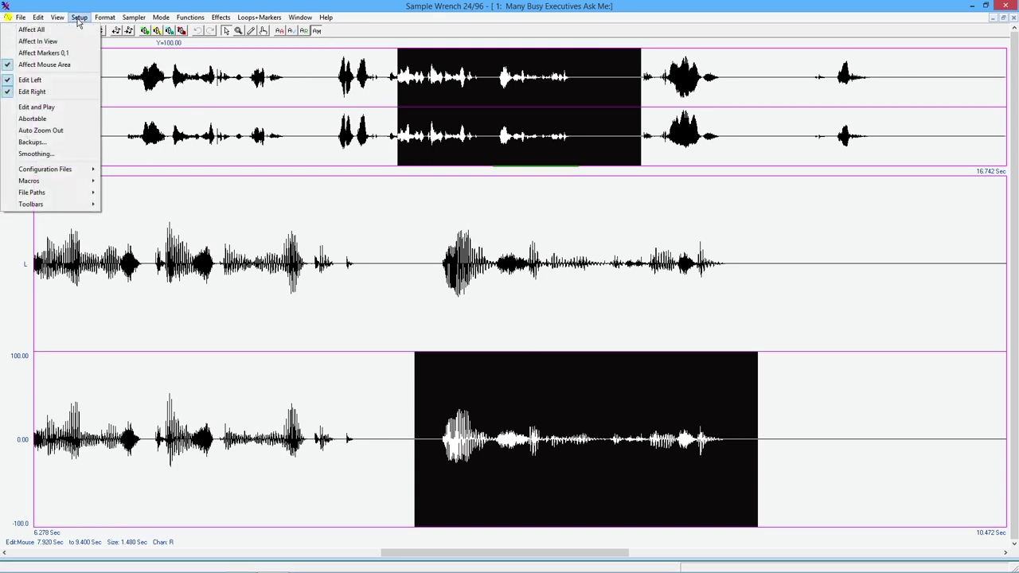
left_click(317, 35)
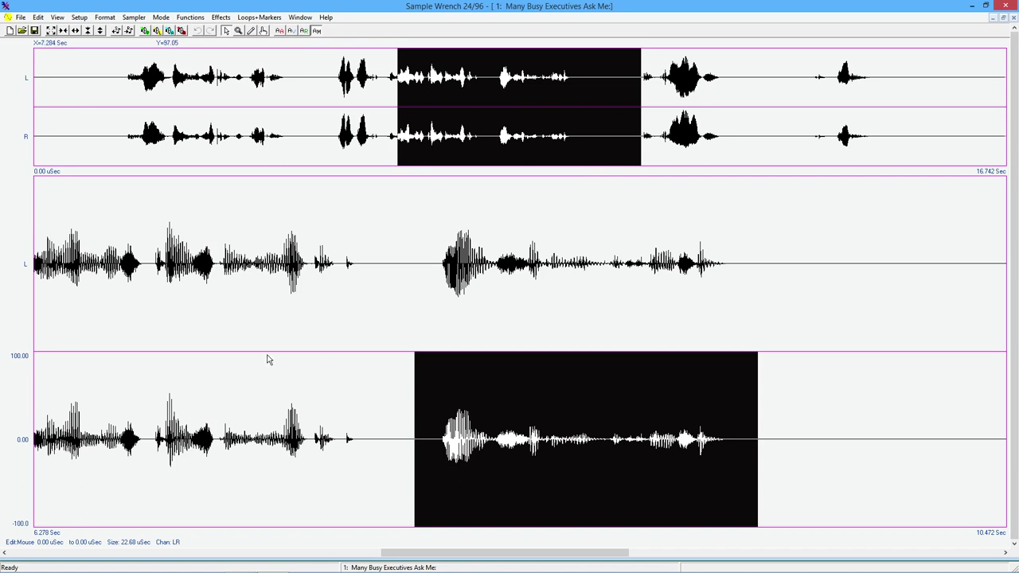
- Show the full 16.742 s file, set editing to Affect All, and play it
left_click(50, 30)
left_click(279, 31)
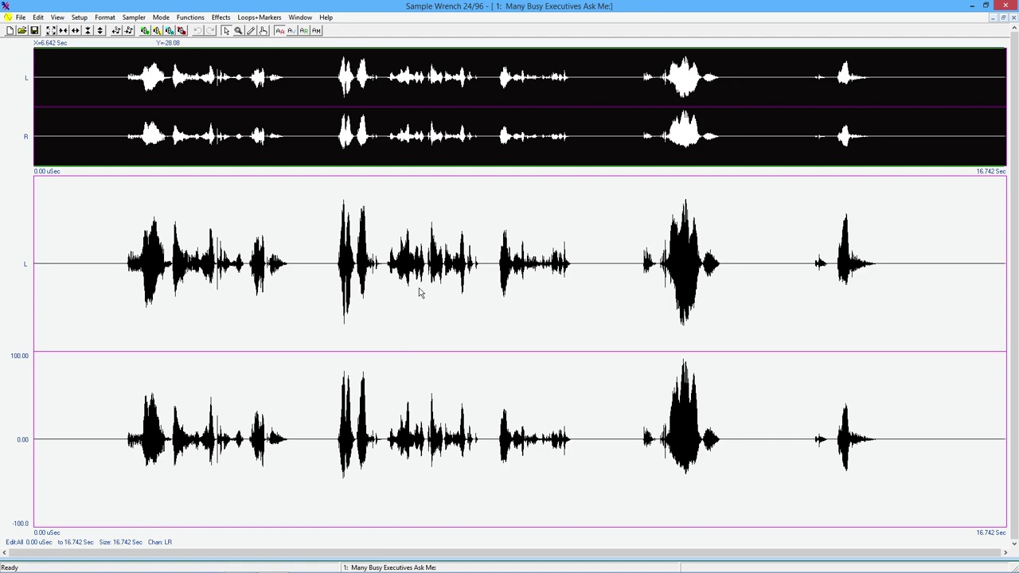
key("space")
left_click(22, 18)
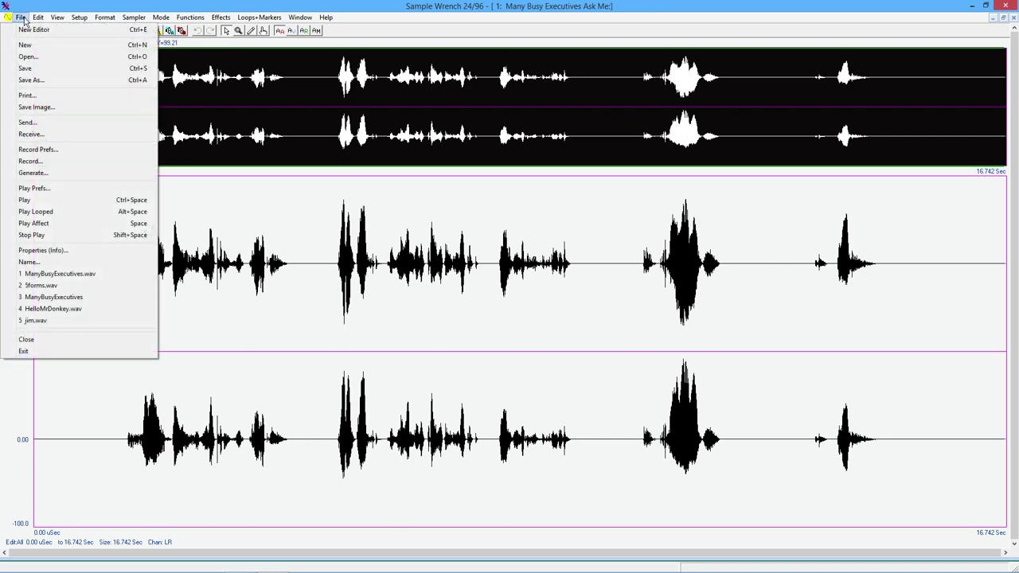
left_click(41, 190)
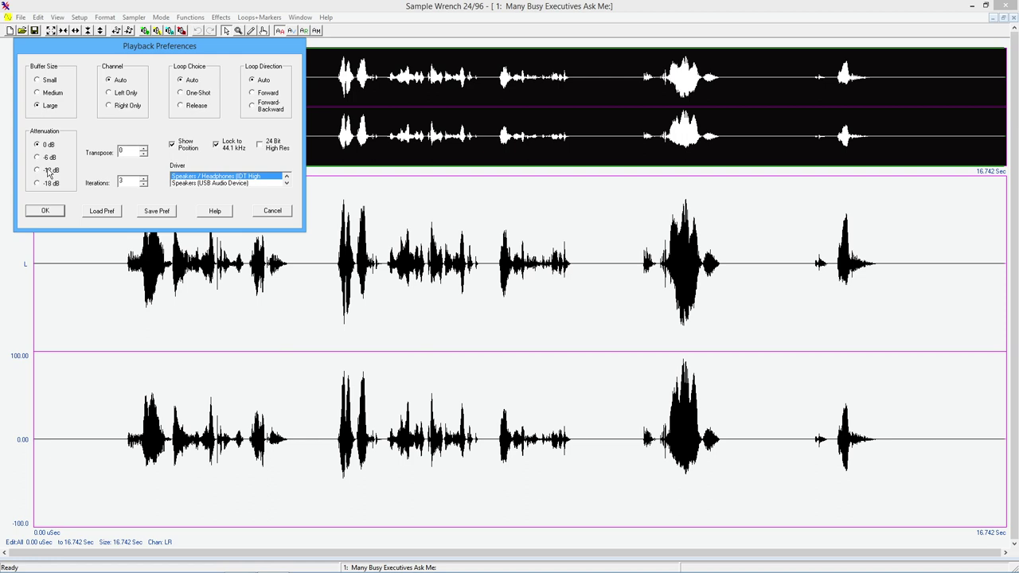
left_click(285, 213)
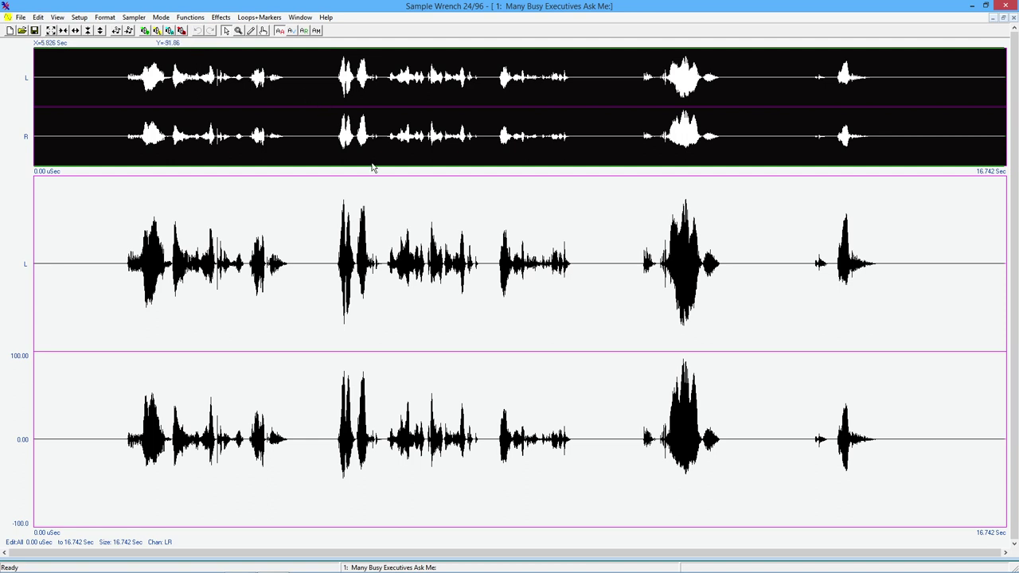
- Magnify 5.112–9.347 s horizontally and vertically, return to the arrow tool, and play it
left_click(239, 31)
left_click_drag(332, 56, 576, 116)
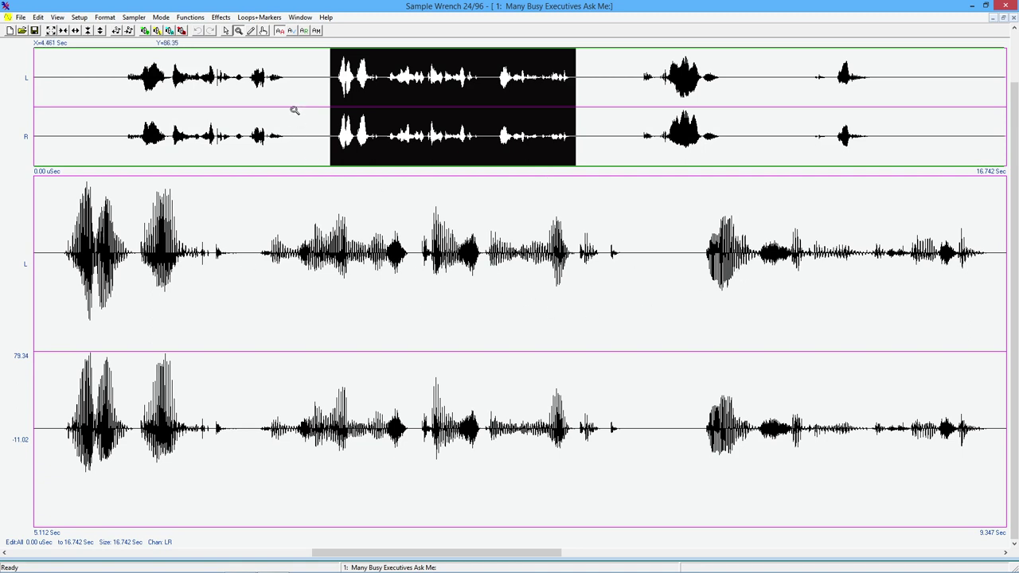
left_click(226, 31)
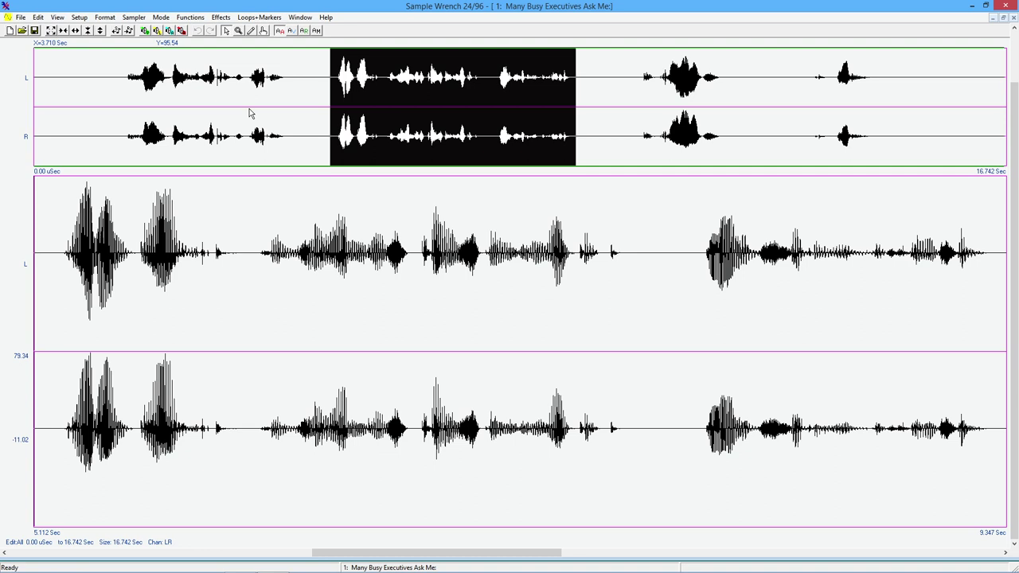
key("space")
key("space")
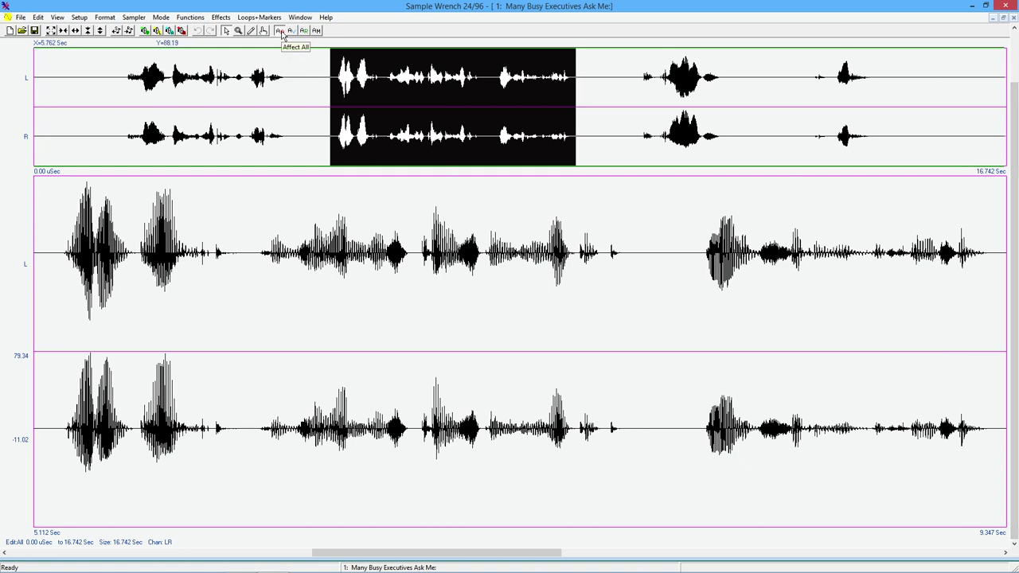
- Set editing to Affect In View for 5.112–9.347 s and play that range
left_click(292, 32)
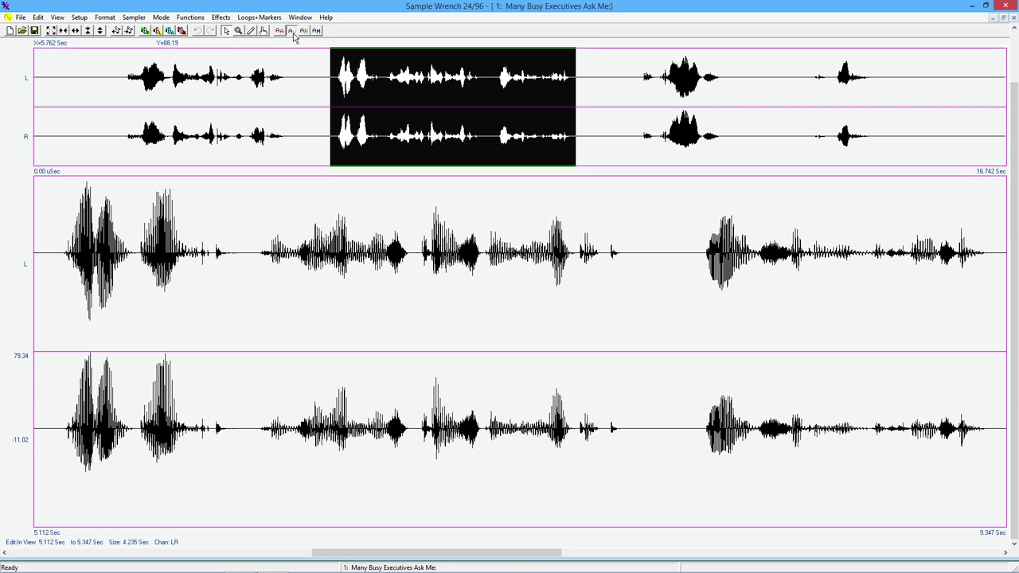
key("space")
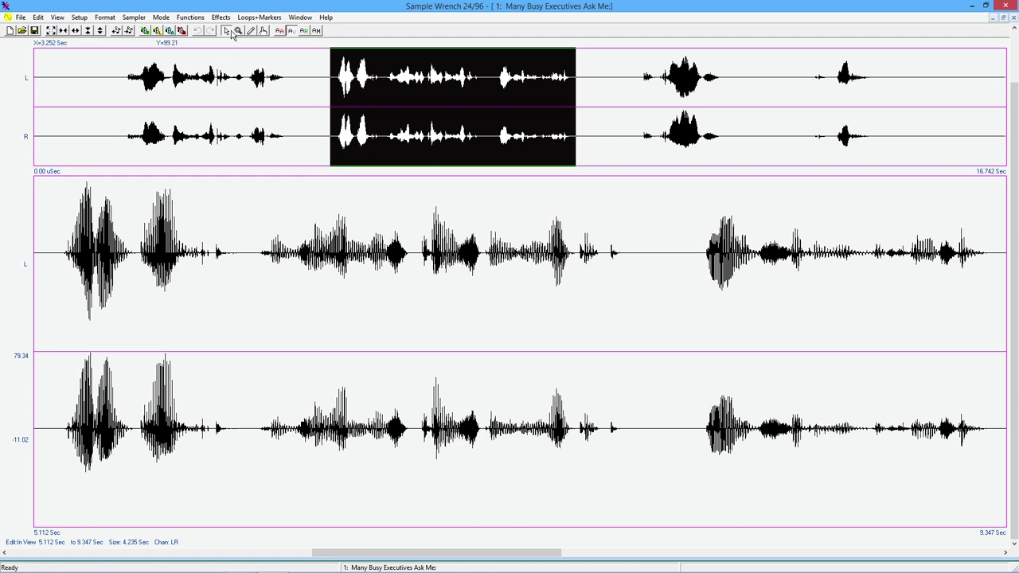
- Restore Affect All editing and zoom out fully to show the whole 0–16.742 s recording
left_click(281, 32)
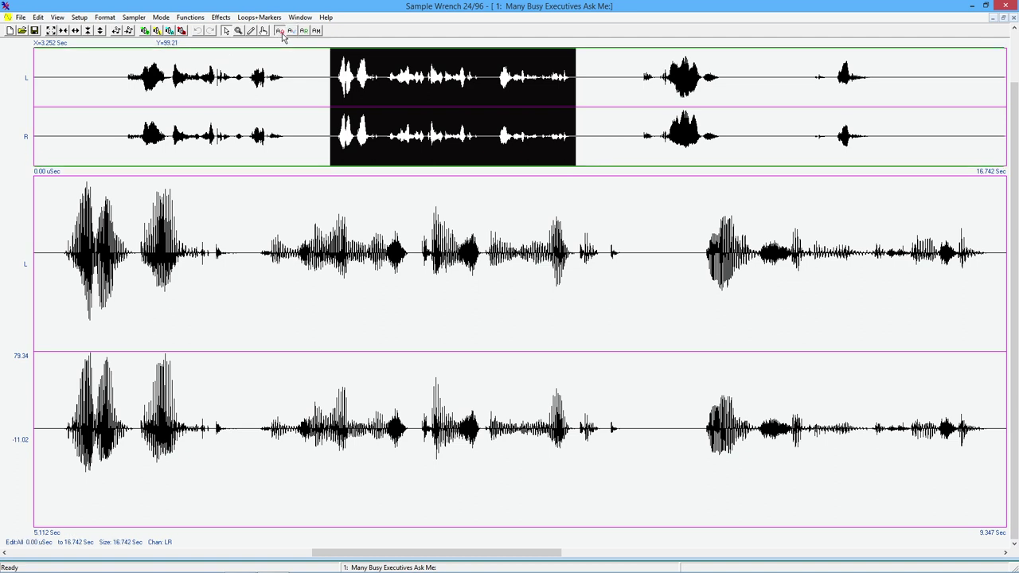
left_click(51, 32)
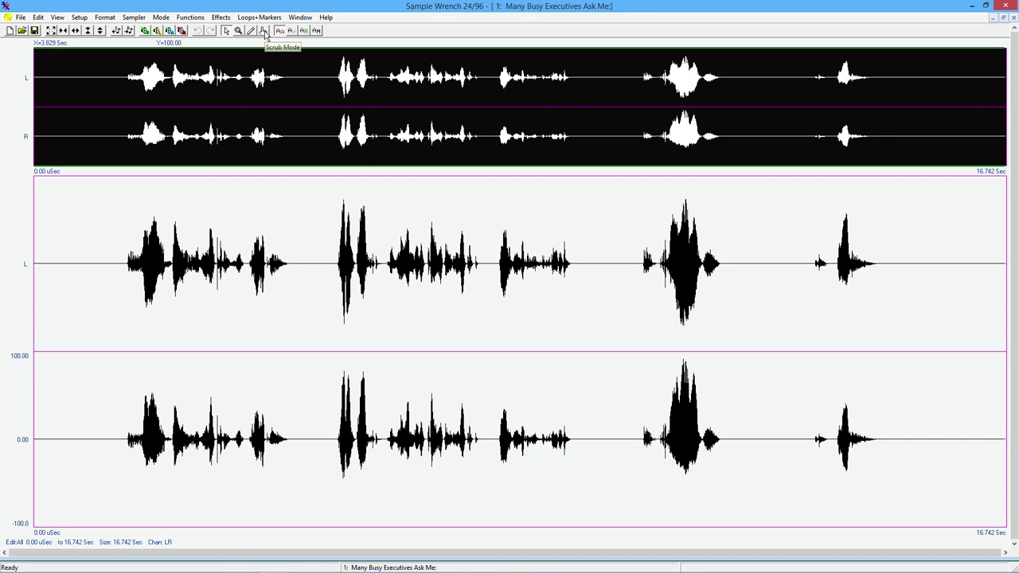
- Turn on Scrub Mode with the hand tool to scrub through the speech audio
left_click(263, 31)
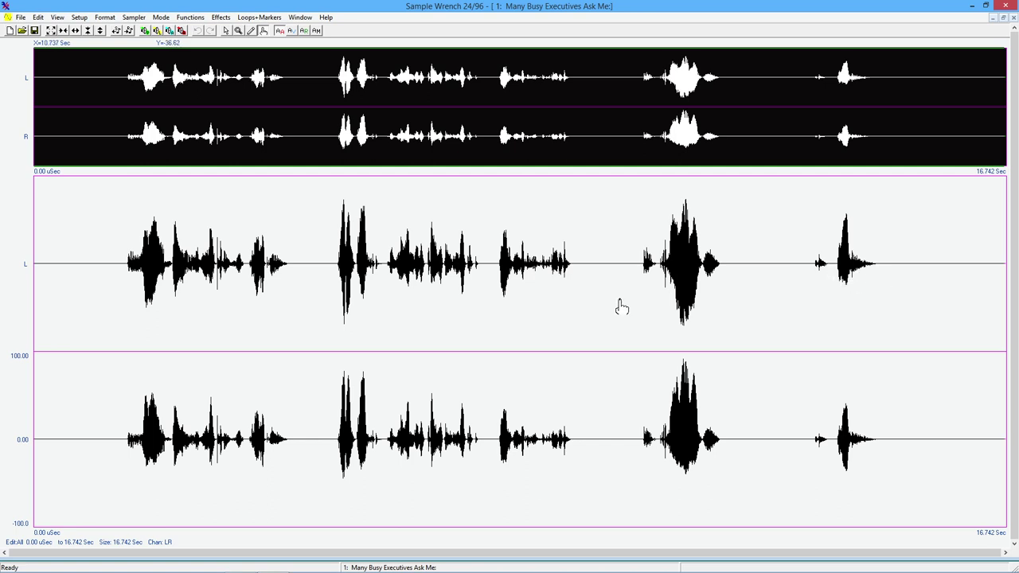
- Toggle the hand tool, then go back to the arrow select tool for normal waveform selection
left_click(264, 32)
left_click(226, 31)
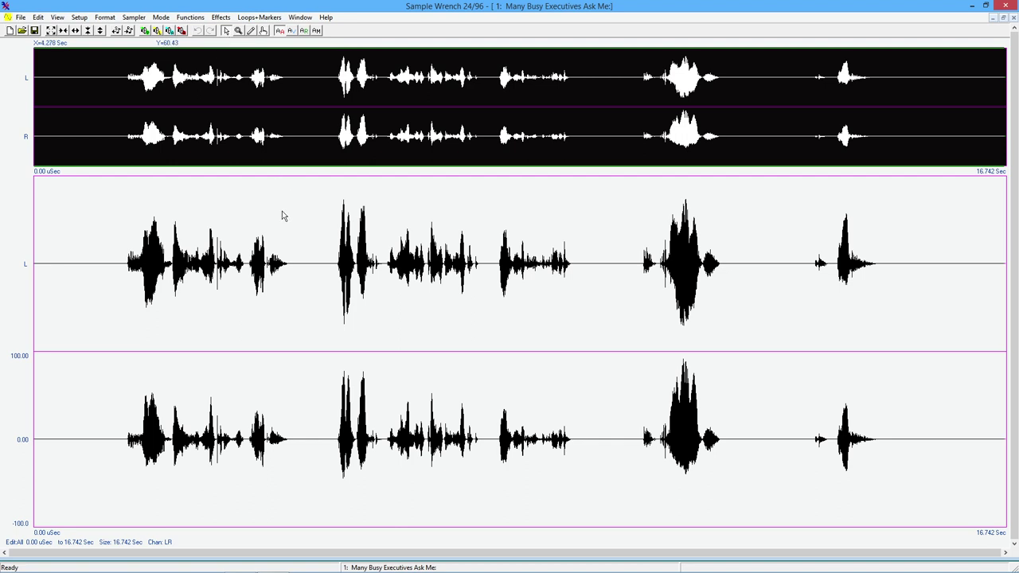
- Select the word from 10.260 to 12.248 s, play it, and mute it with Edit > Mute
left_click(316, 31)
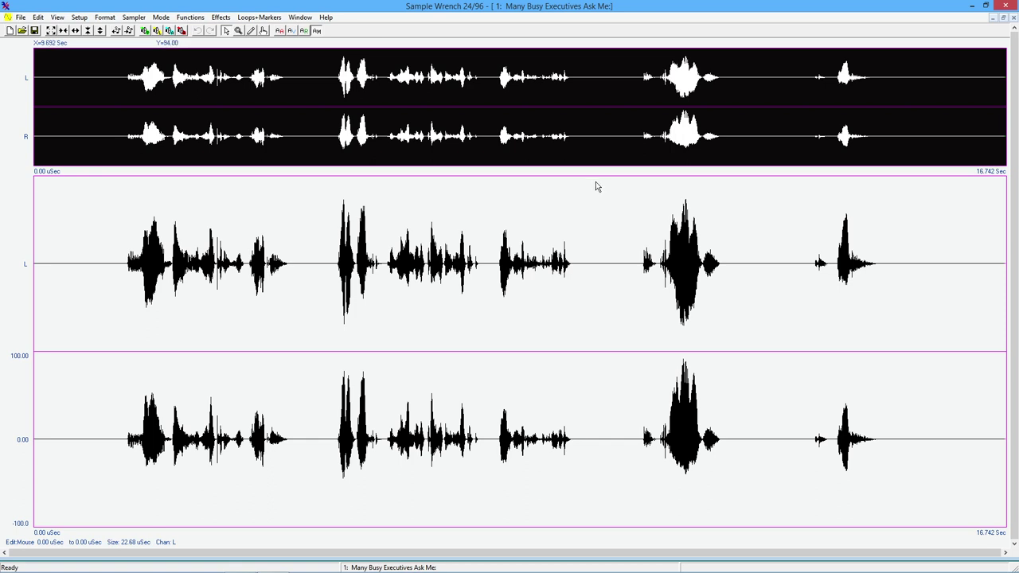
left_click(629, 271)
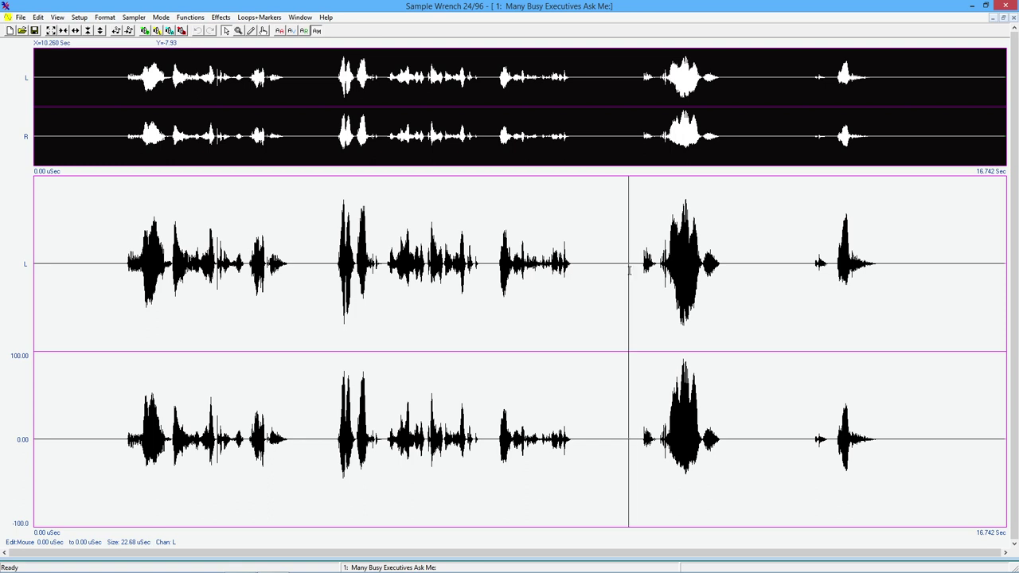
left_click_drag(629, 271, 745, 273)
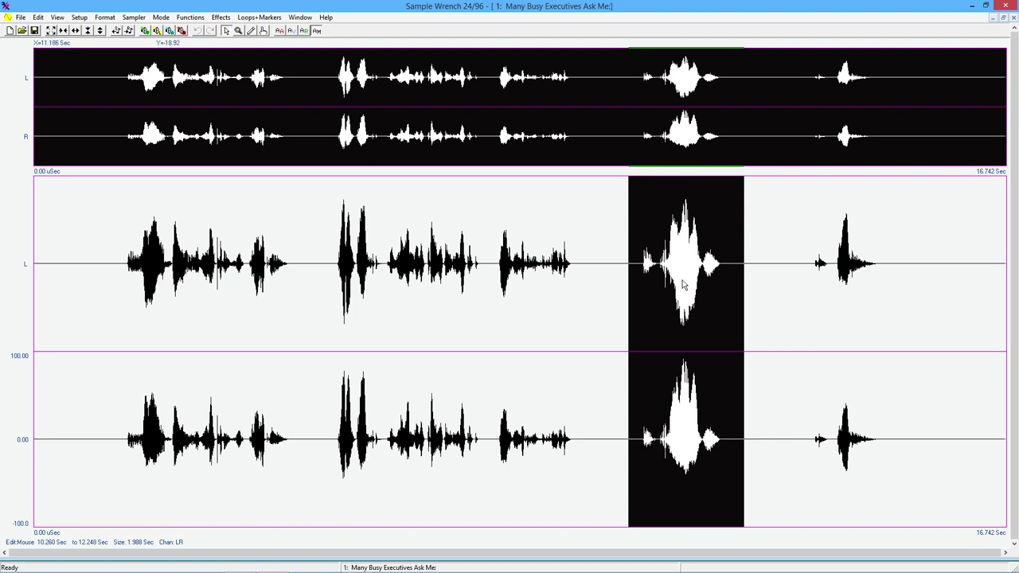
key("space")
key("space")
left_click(38, 16)
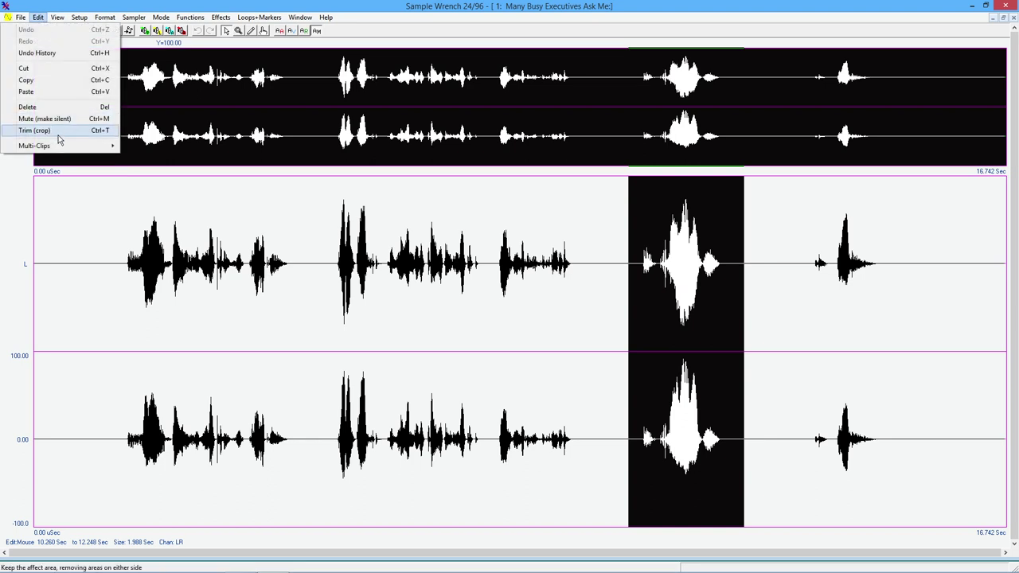
left_click(60, 122)
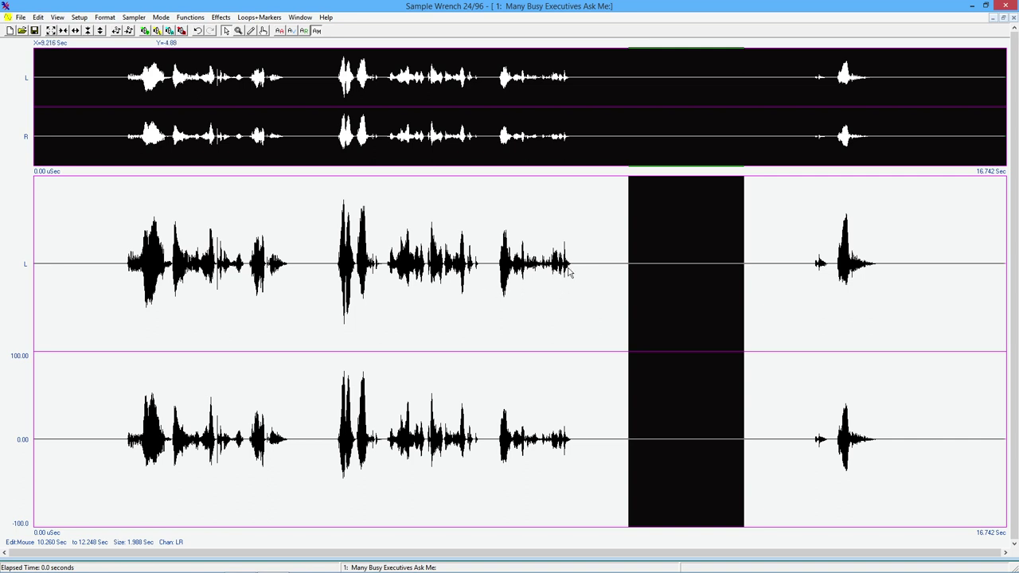
- Undo the mute, then try muting the 10–12 s word in the left channel only
left_click(198, 31)
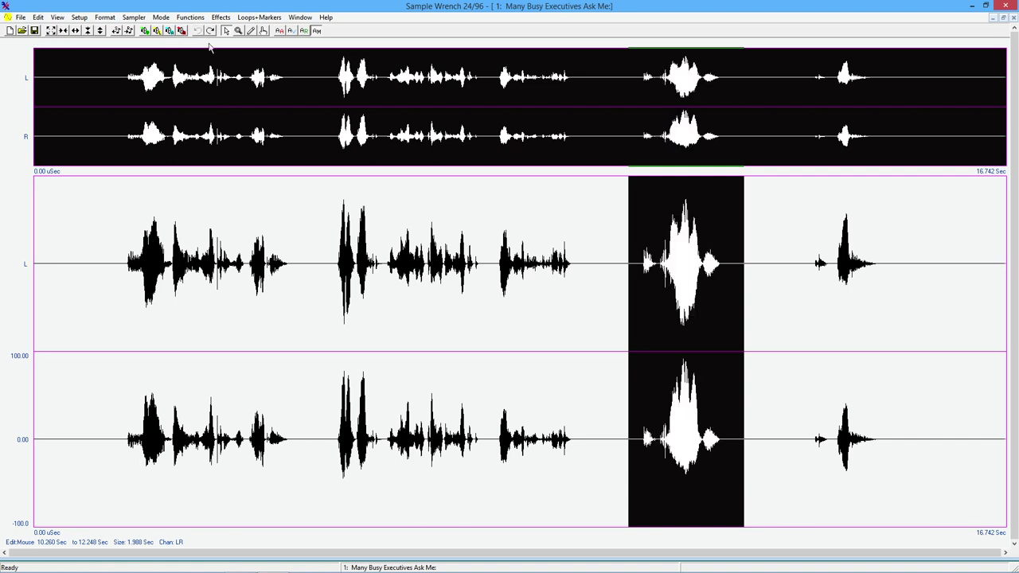
left_click(584, 293)
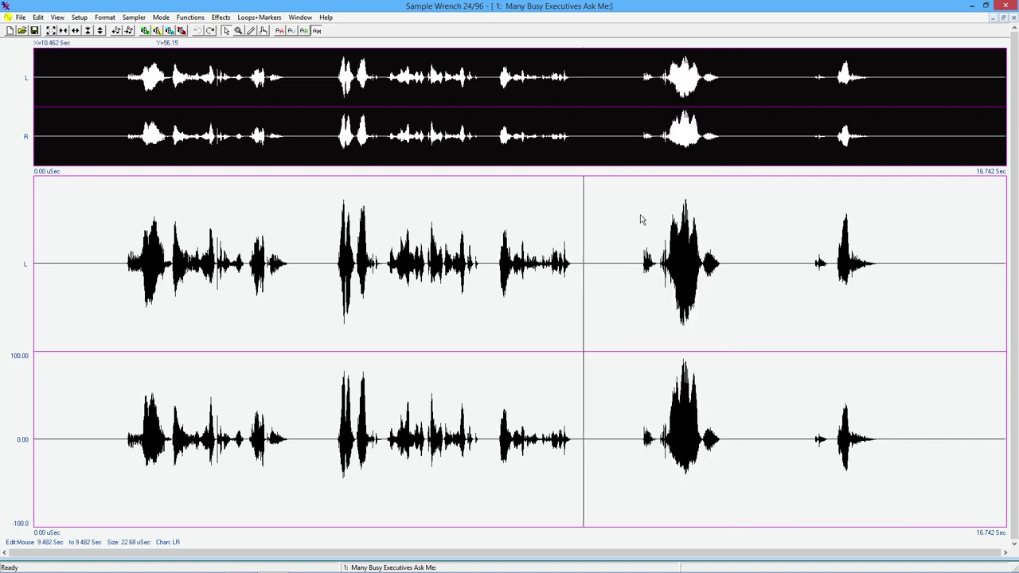
left_click_drag(621, 191, 746, 216)
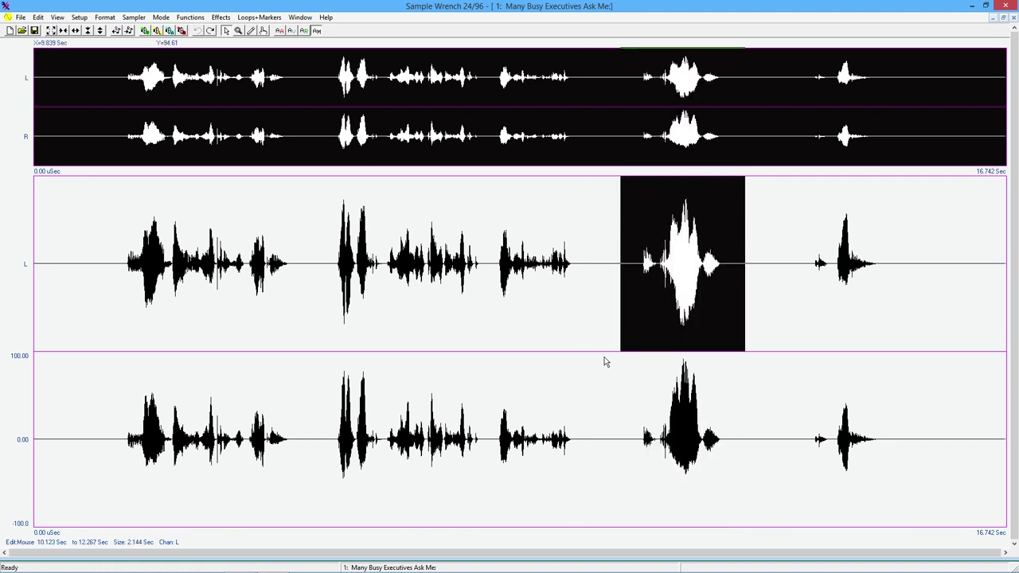
left_click(43, 16)
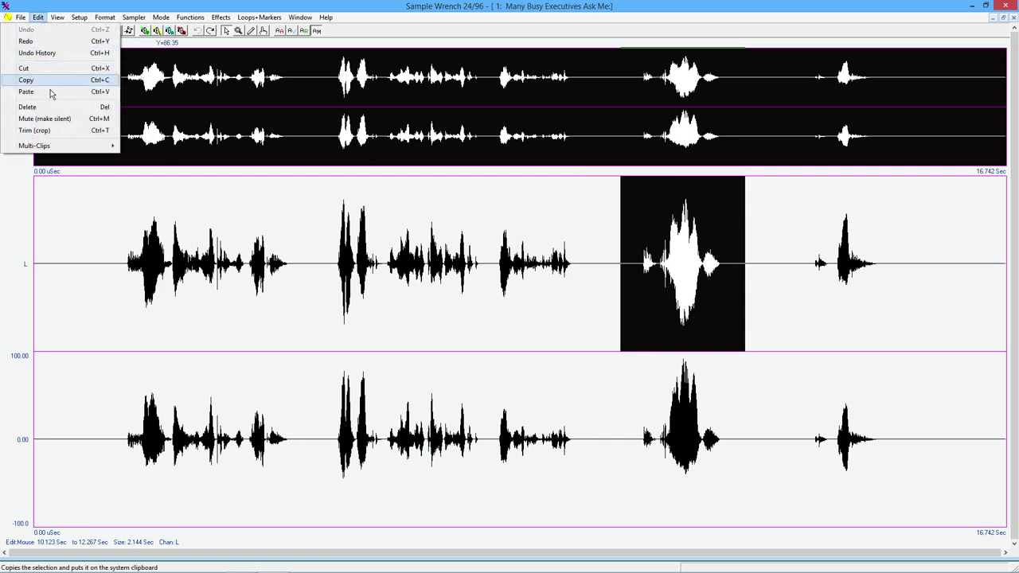
left_click(68, 119)
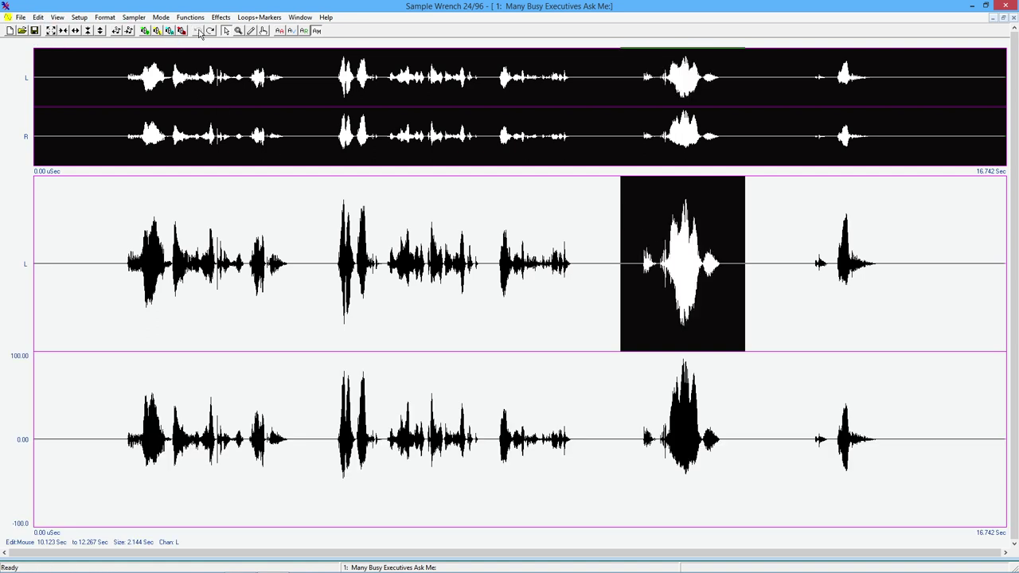
left_click(198, 30)
left_click_drag(611, 326, 804, 358)
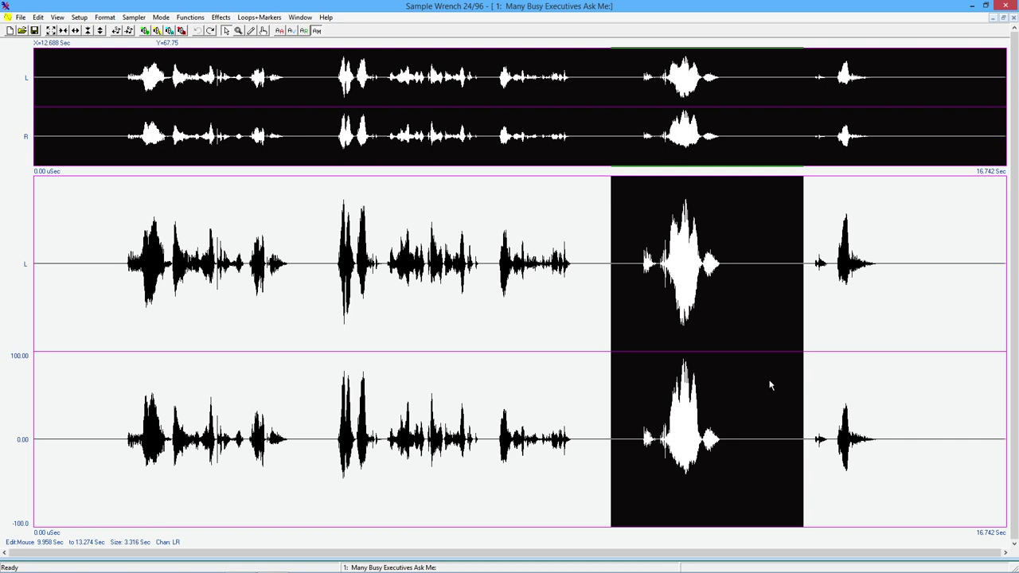
left_click(38, 17)
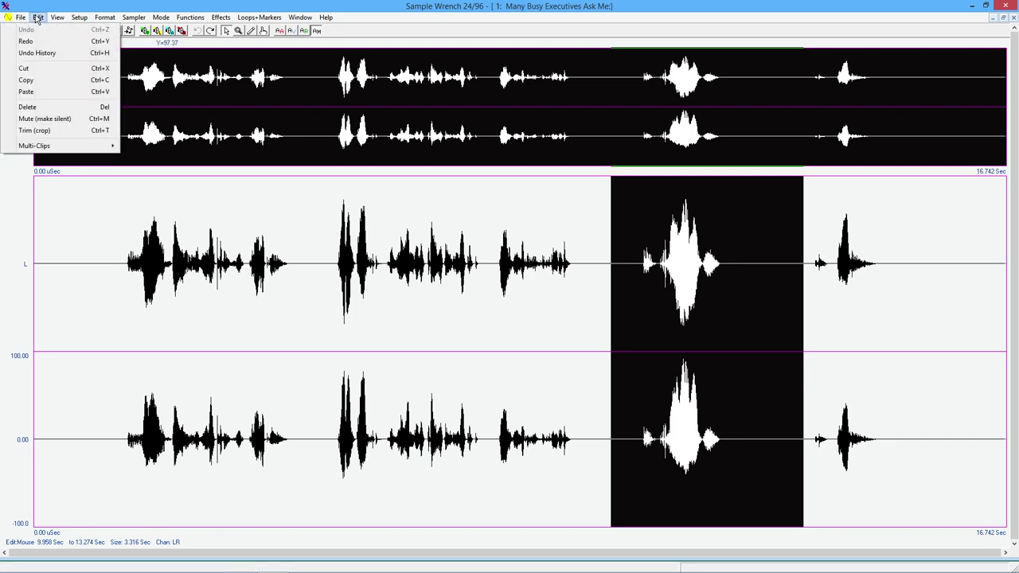
left_click(28, 107)
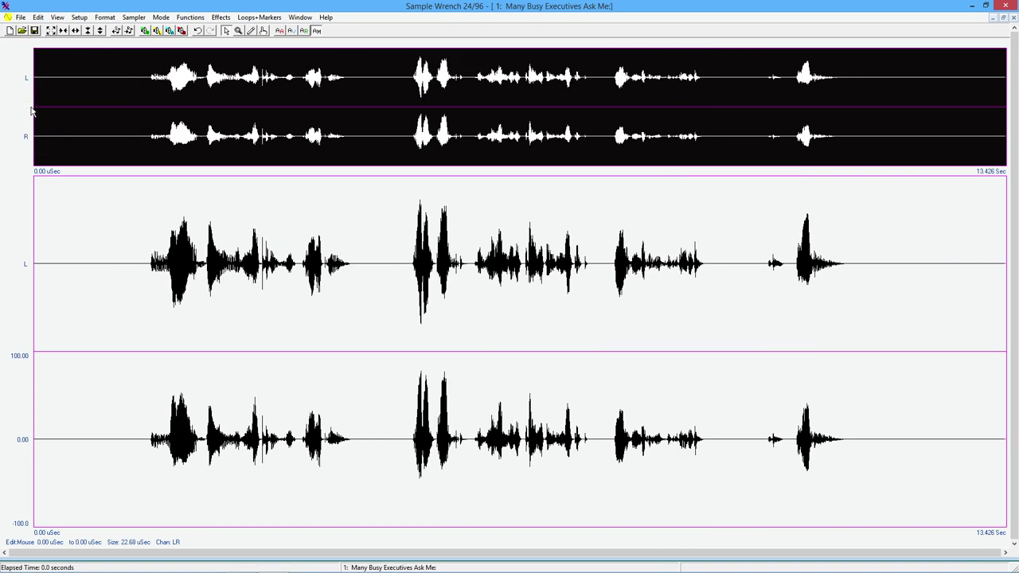
left_click(199, 31)
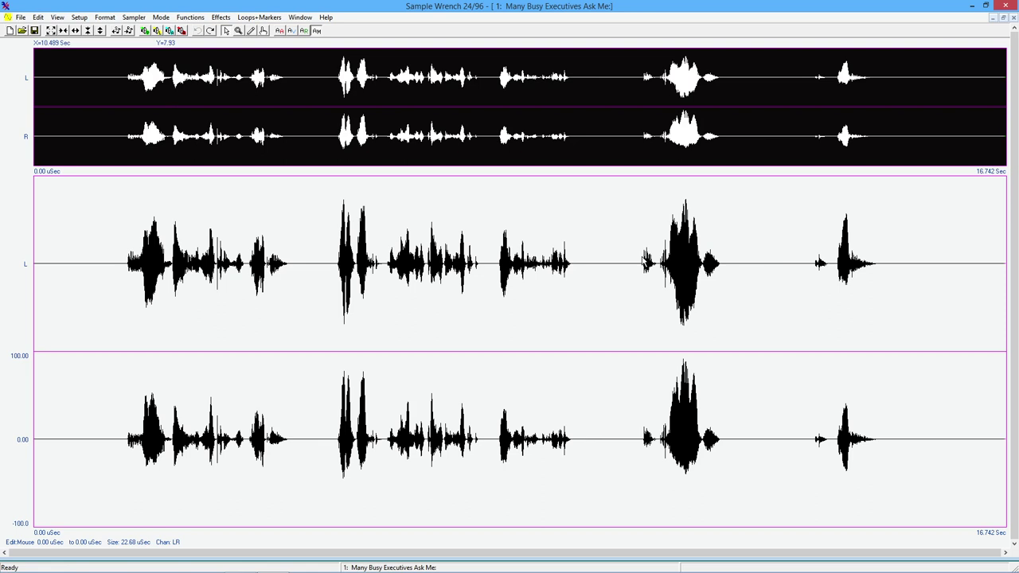
left_click(317, 31)
left_click_drag(629, 196, 741, 223)
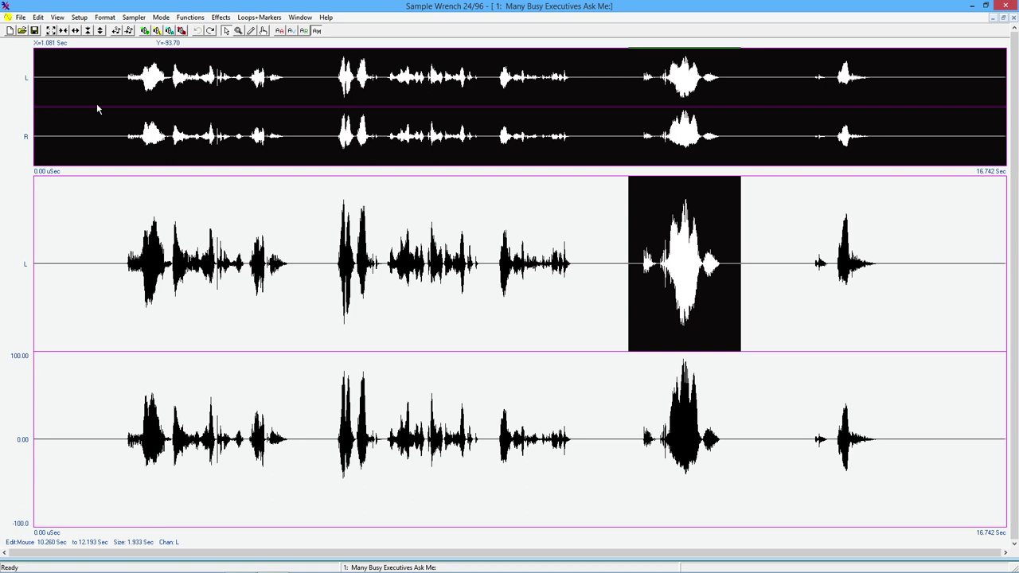
left_click(39, 17)
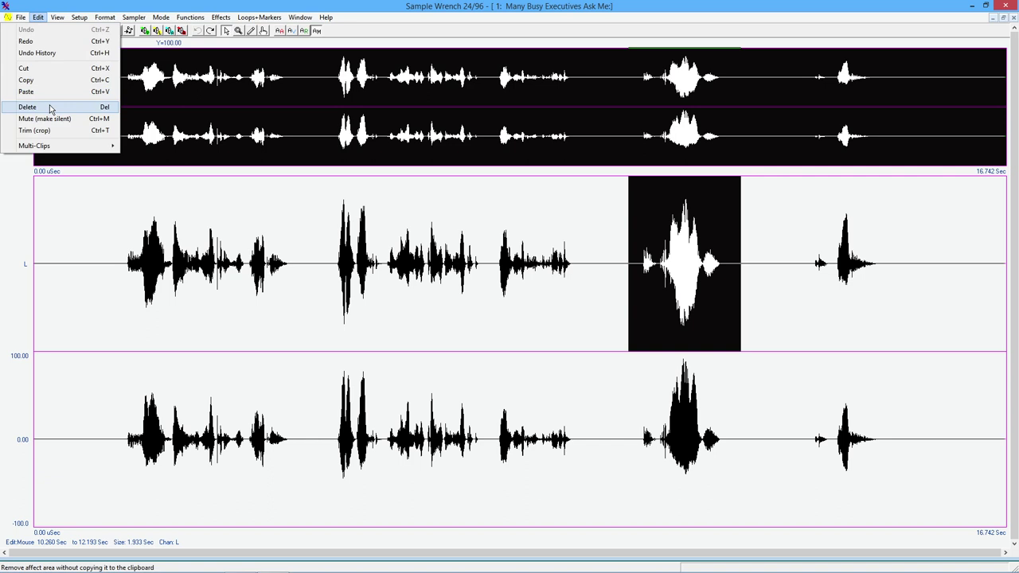
left_click(49, 108)
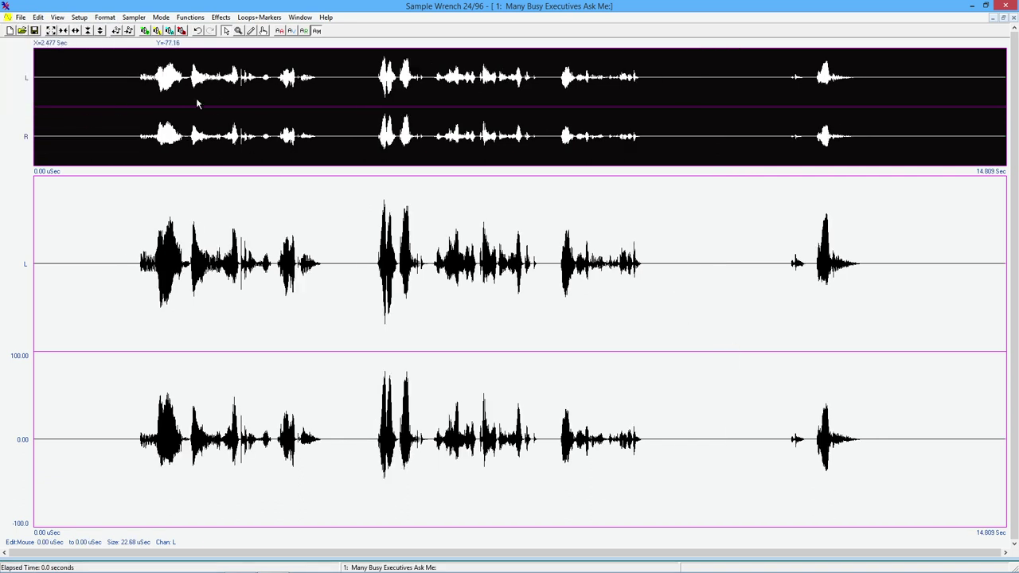
left_click(197, 30)
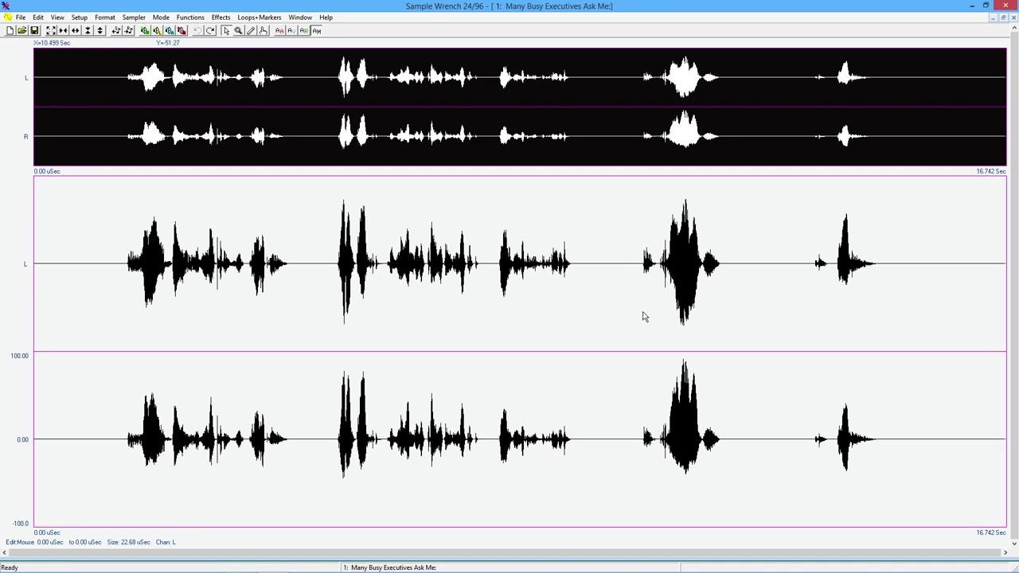
- Trim the file to the 10.35–12.73 s word, set Affect In View, play it, then undo the trim
left_click_drag(635, 330, 772, 331)
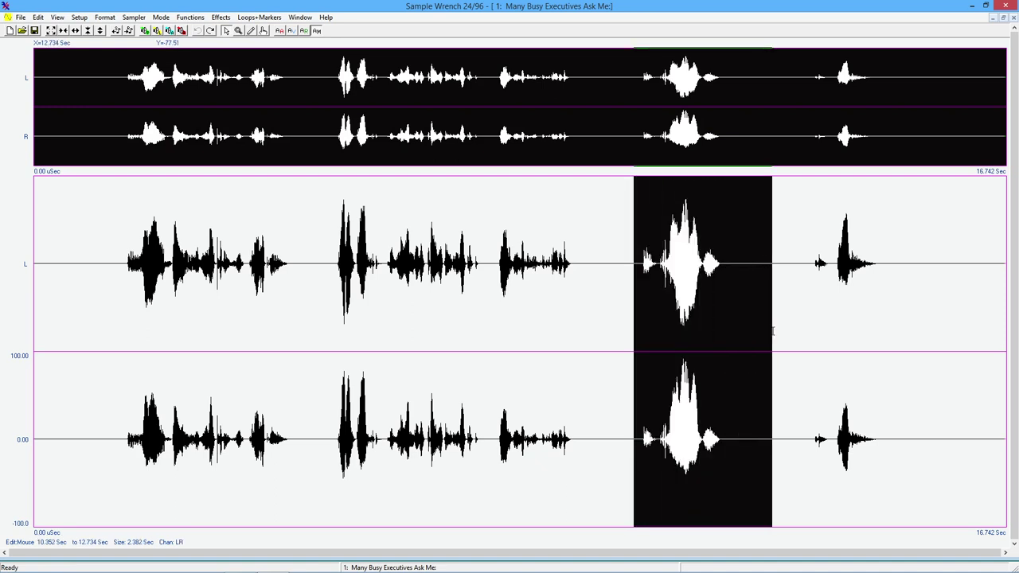
left_click(39, 17)
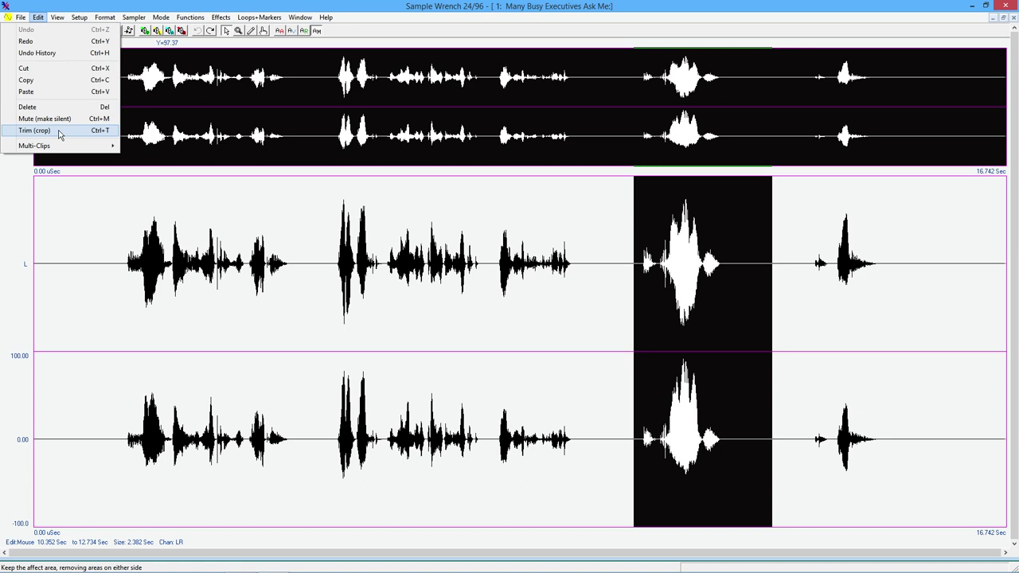
left_click(58, 131)
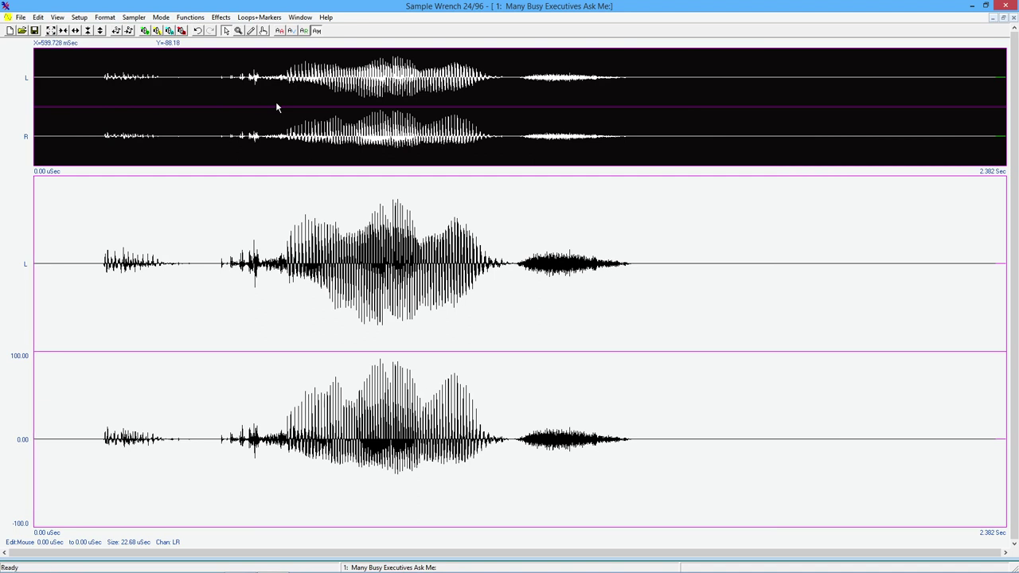
left_click(292, 31)
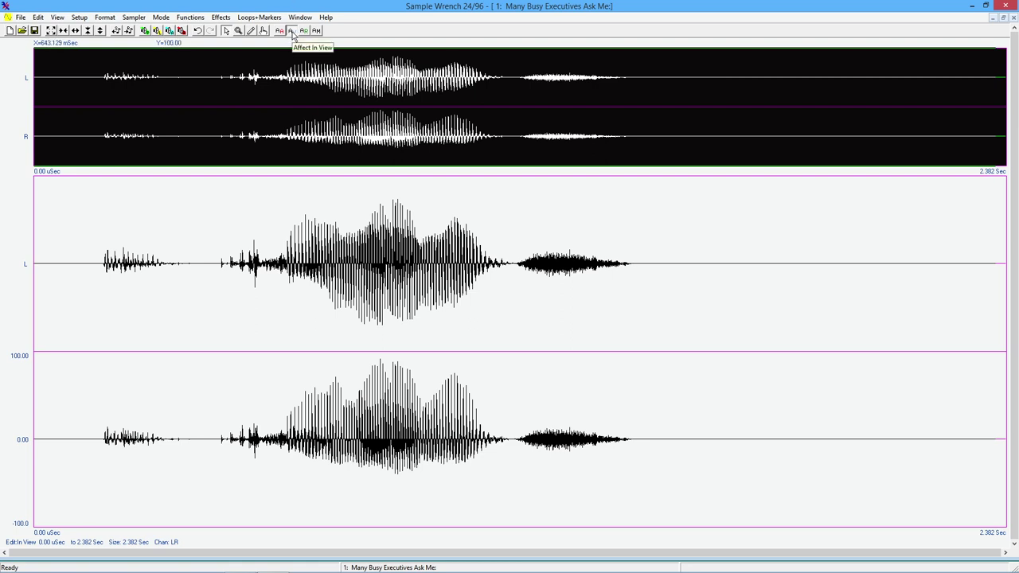
key("space")
key("space")
left_click(199, 32)
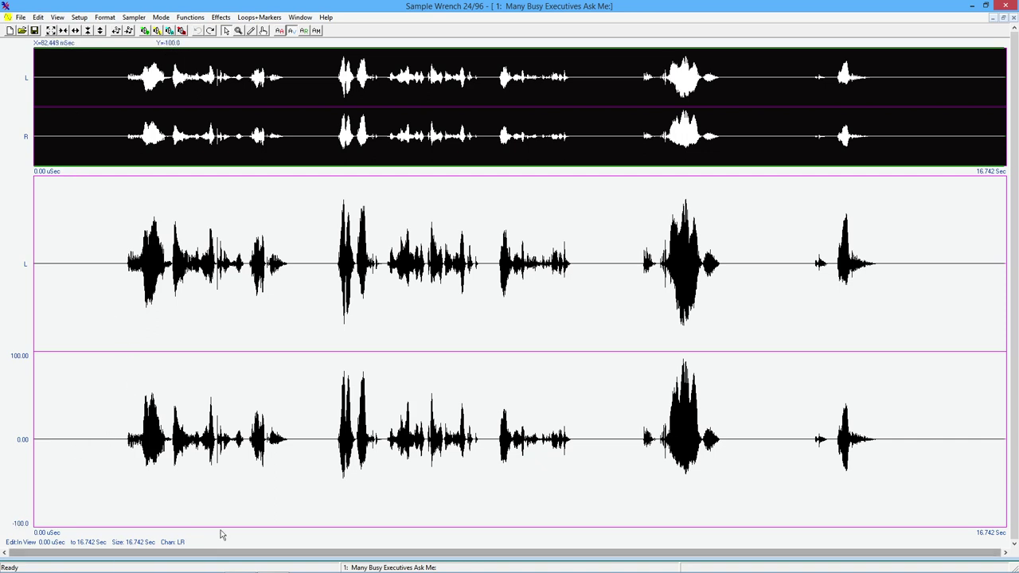
- Set the display font to MS Sans Serif Bold at size 12 through View > Set Font
left_click(35, 17)
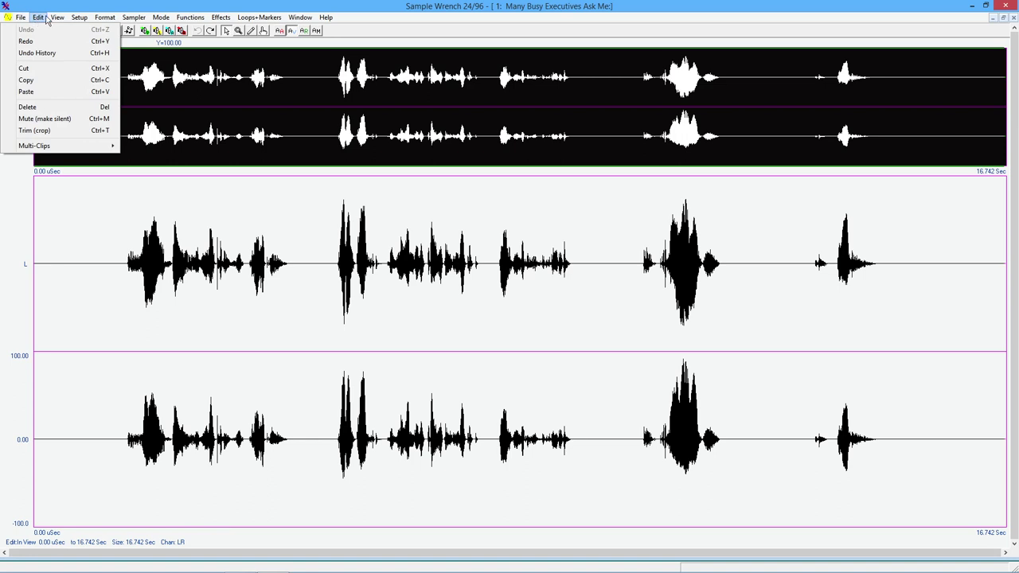
mouse_move(51, 19)
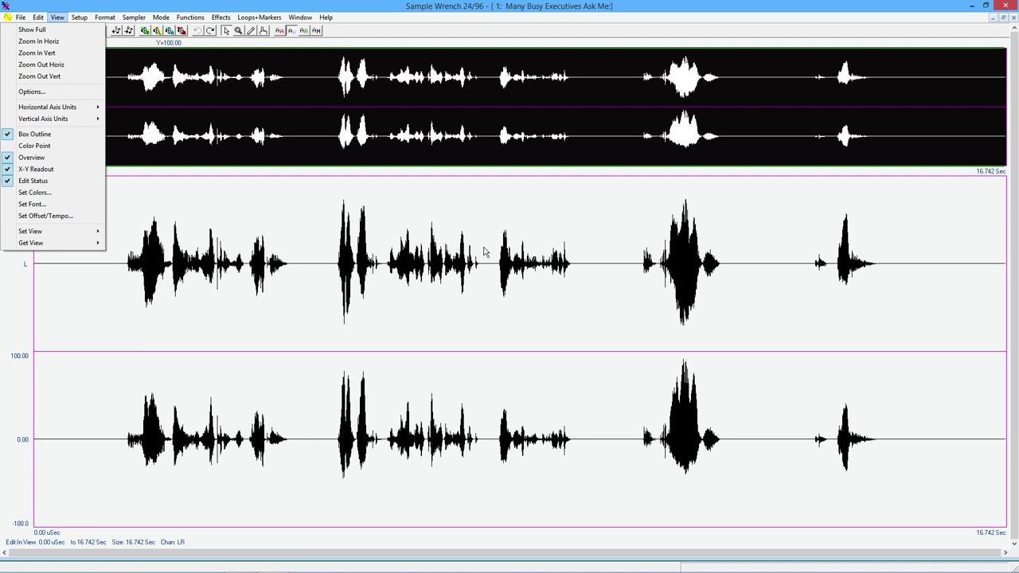
left_click(46, 206)
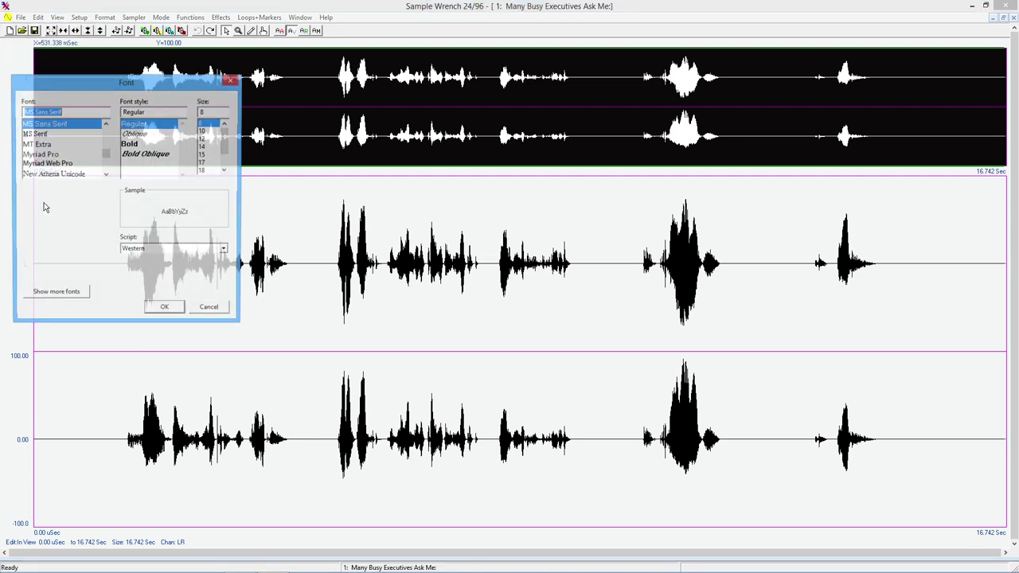
left_click(208, 139)
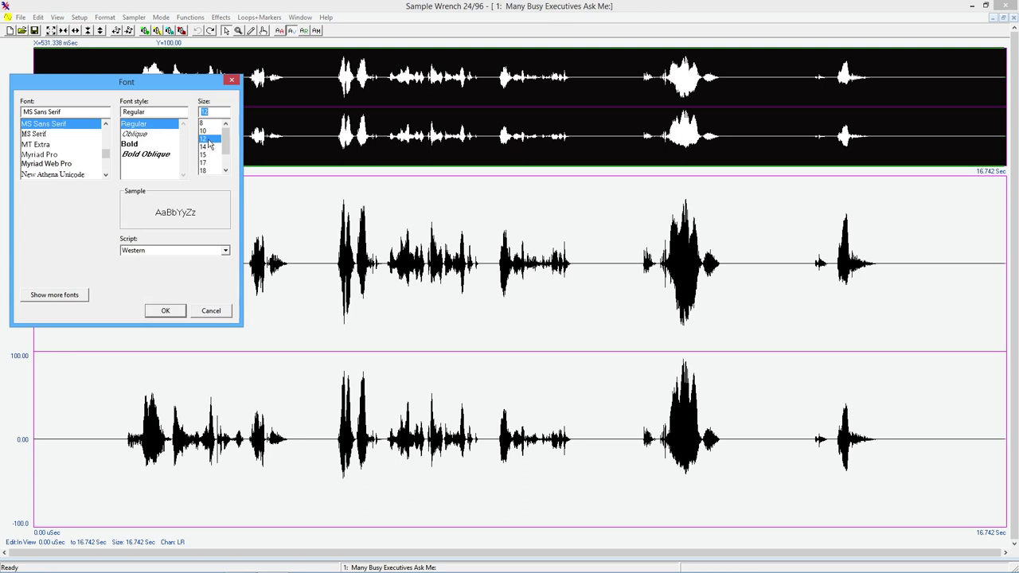
left_click(145, 146)
left_click(172, 312)
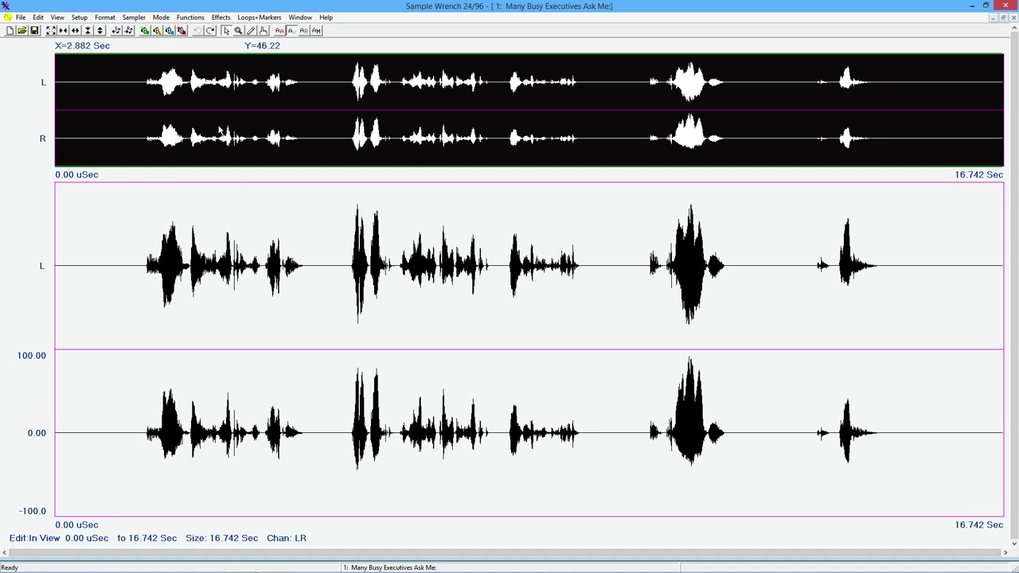
- Drag-select a left-channel phrase, then the 10–12 s phrase on both channels, then reset edits to the whole file
left_click(279, 30)
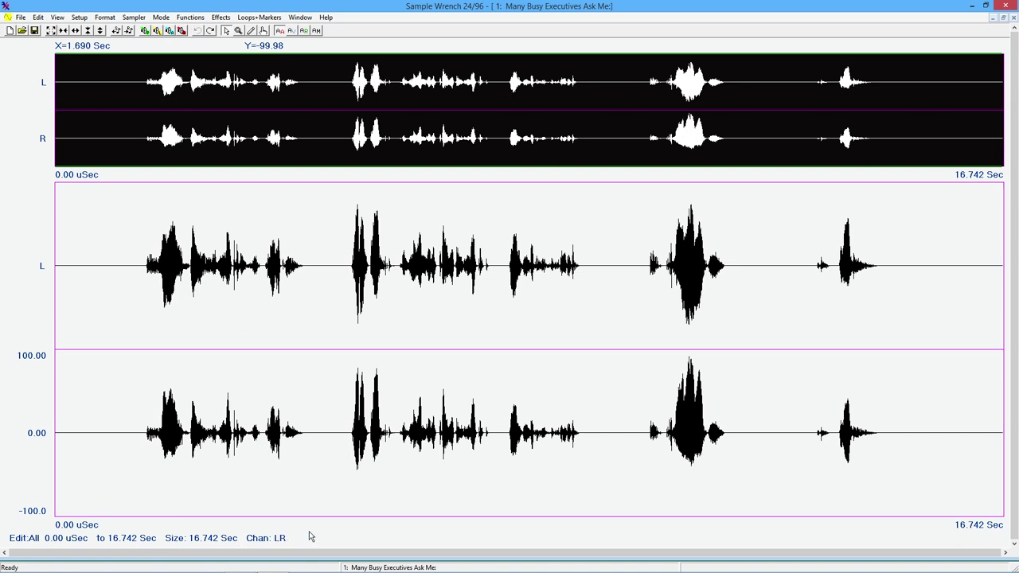
left_click(316, 30)
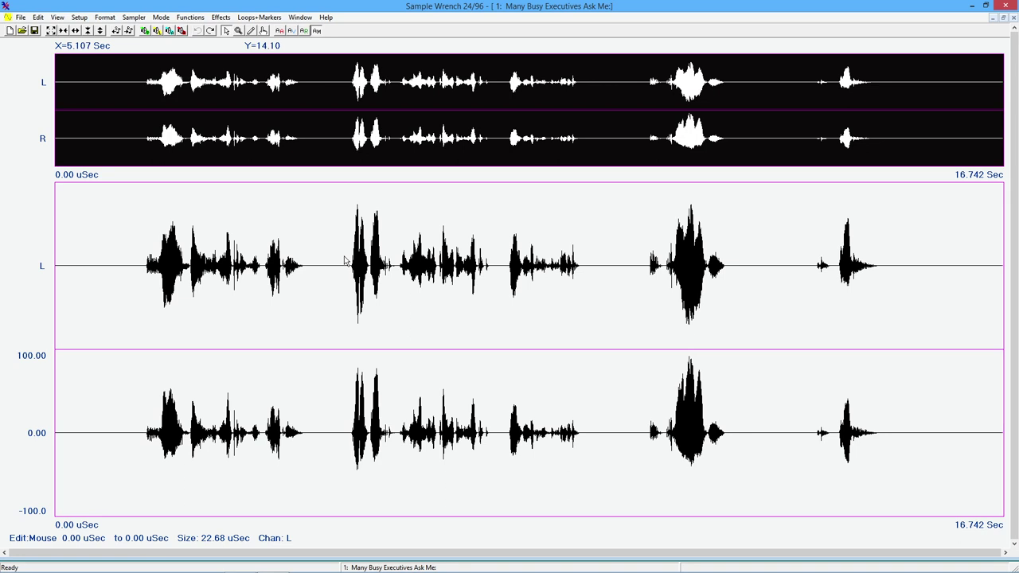
left_click(348, 195)
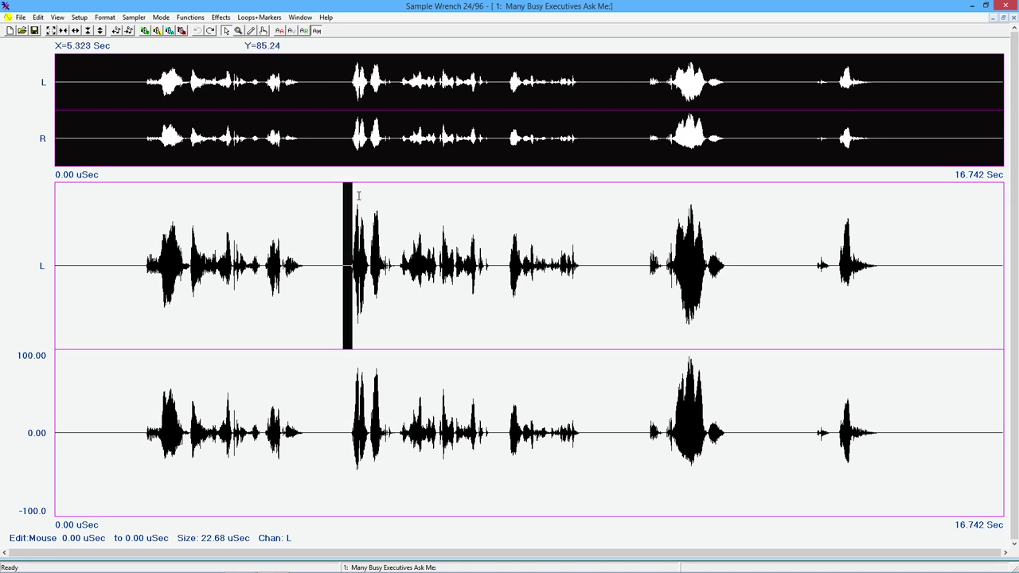
left_click_drag(358, 195, 587, 220)
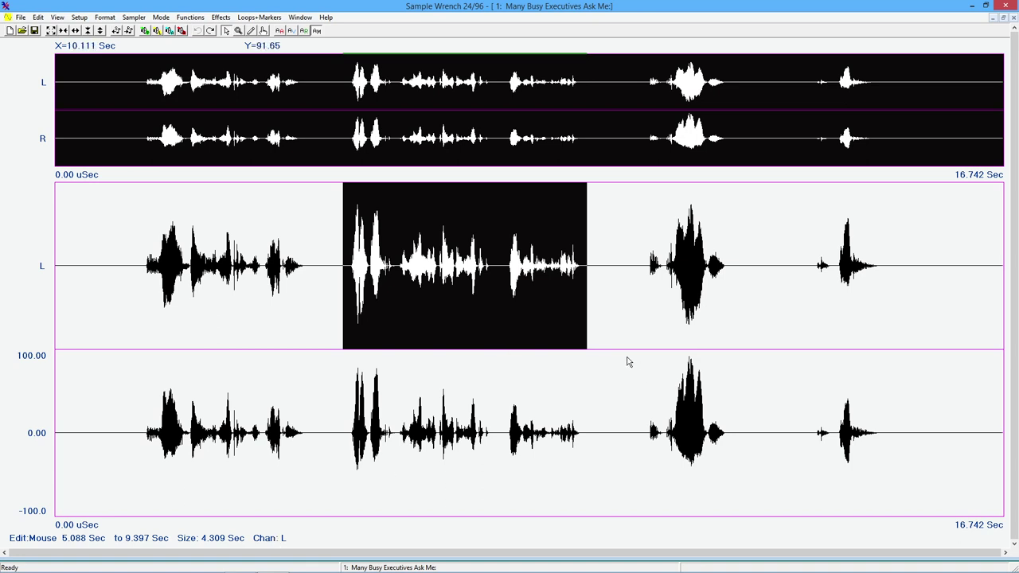
left_click_drag(628, 358, 744, 367)
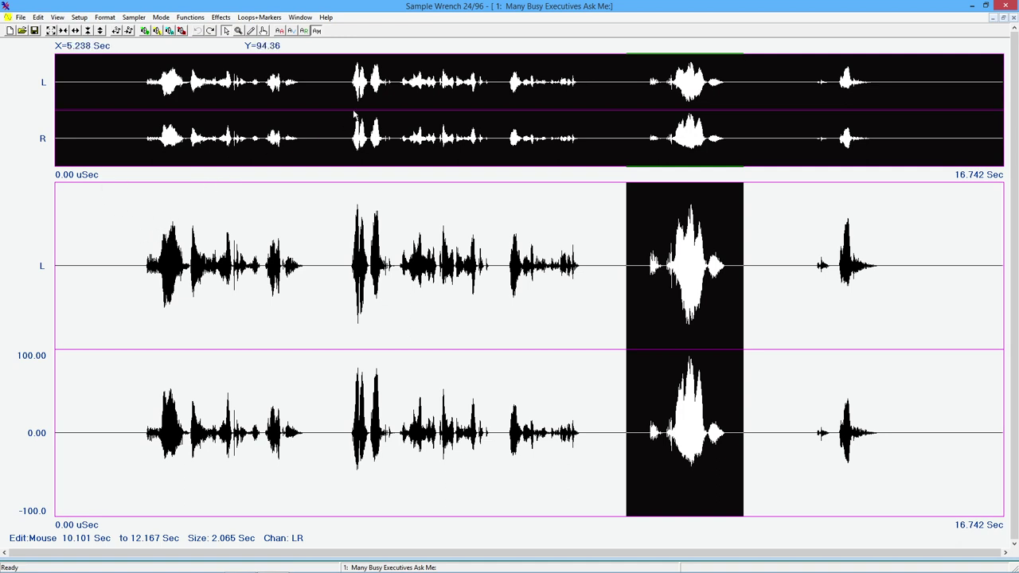
left_click(279, 31)
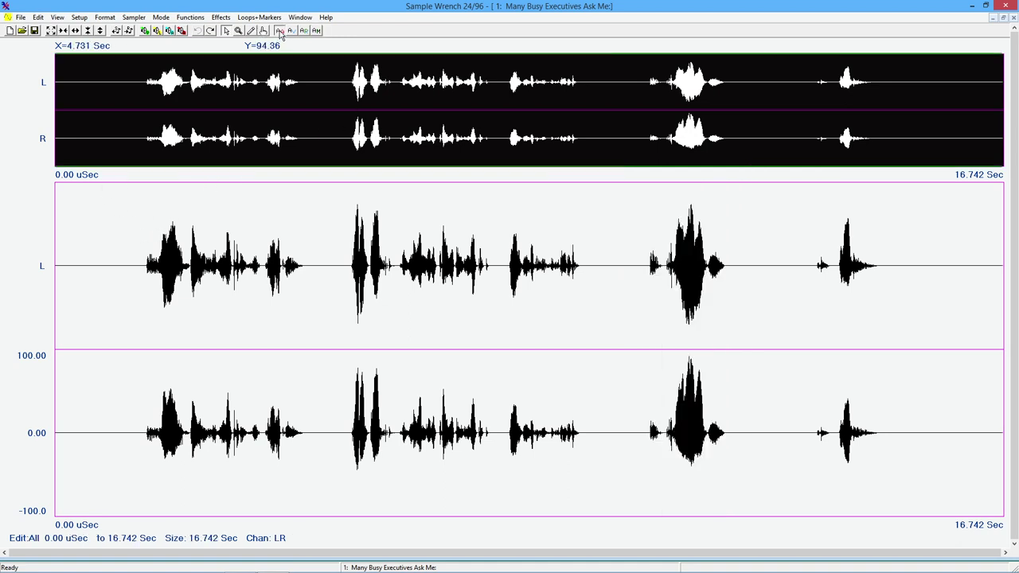
left_click(21, 17)
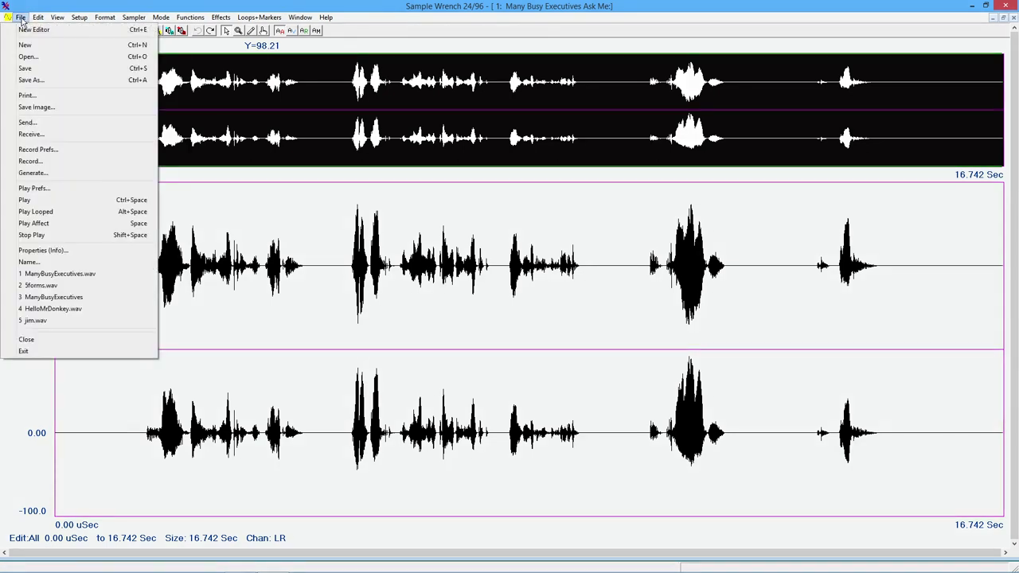
left_click(53, 251)
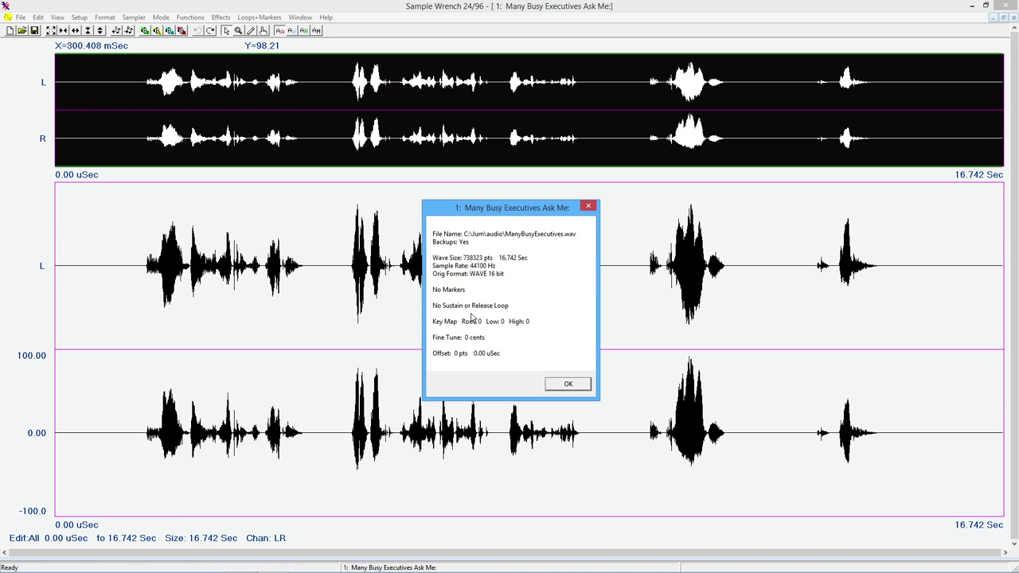
left_click(570, 383)
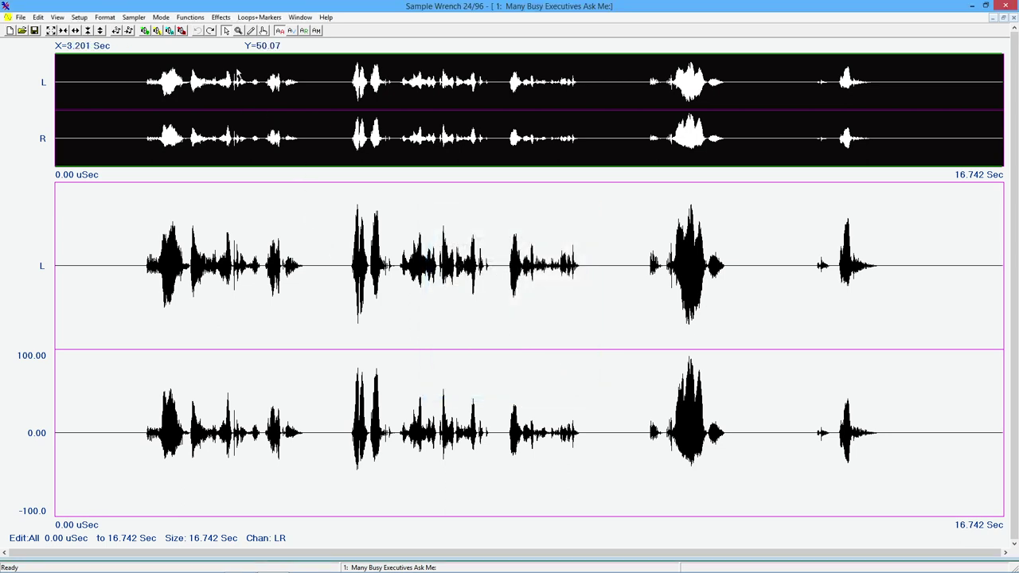
left_click(193, 18)
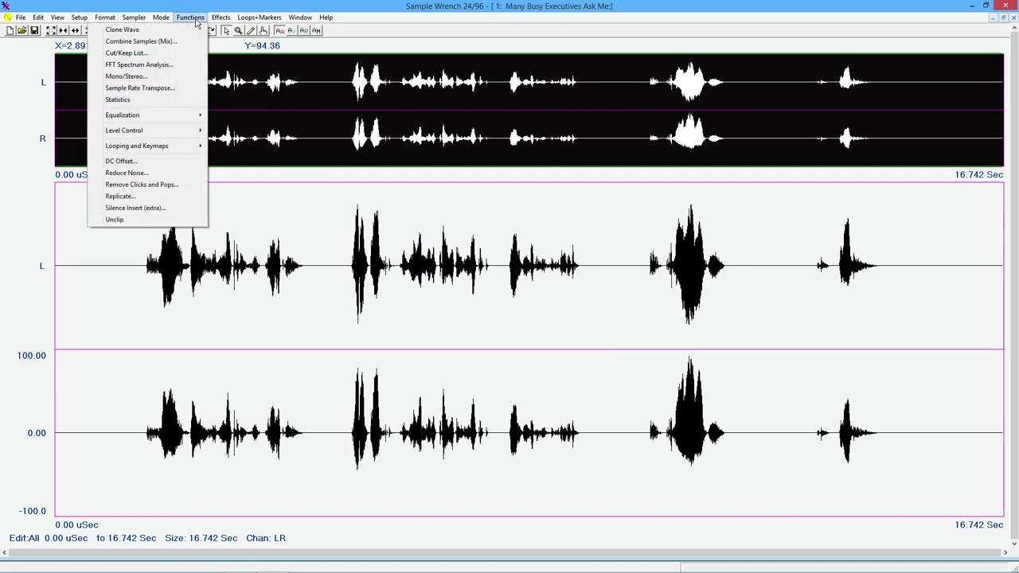
left_click(176, 101)
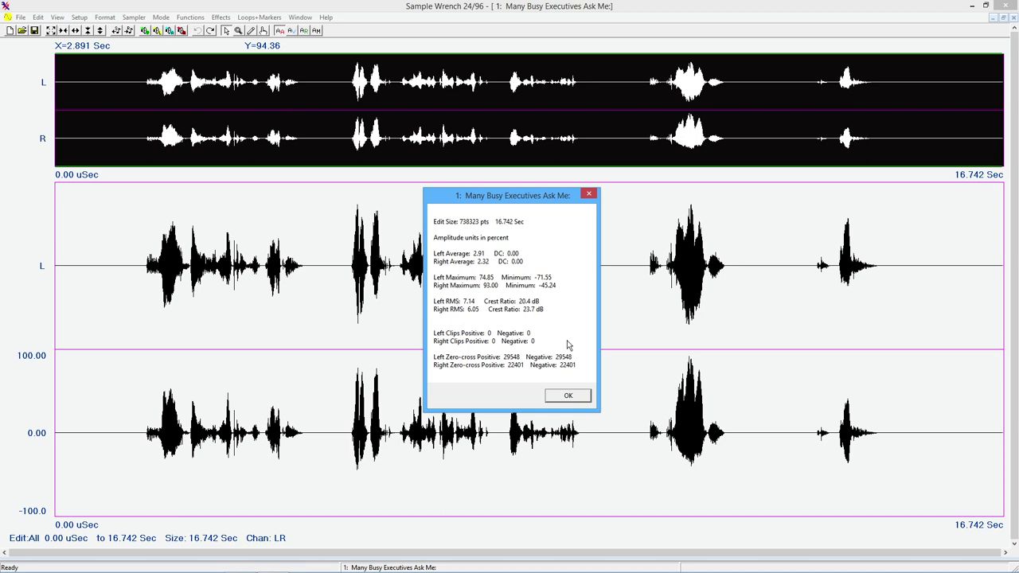
left_click(568, 396)
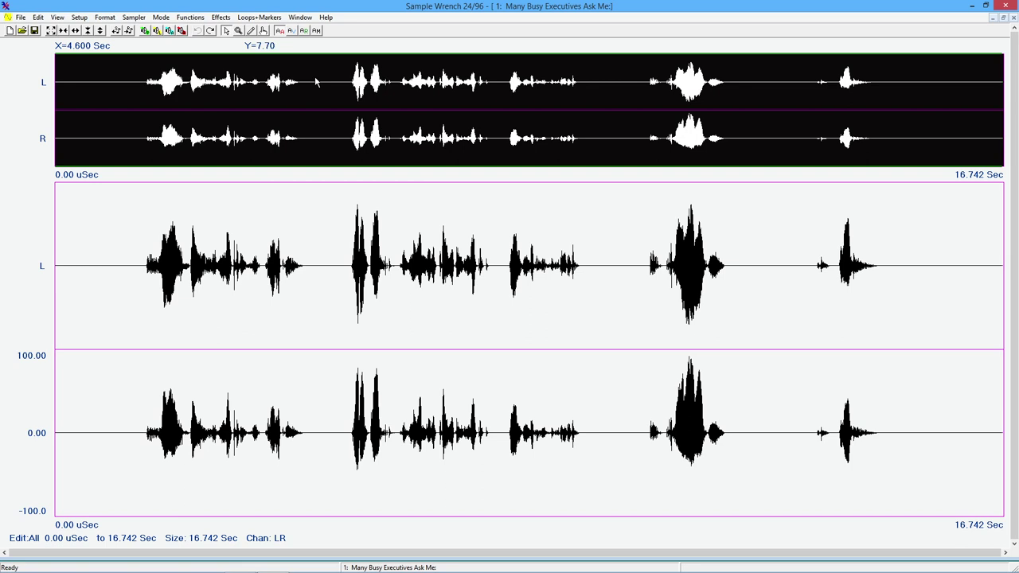
- Toggle the AH button, then play the entire 16.742-second recording
left_click(318, 34)
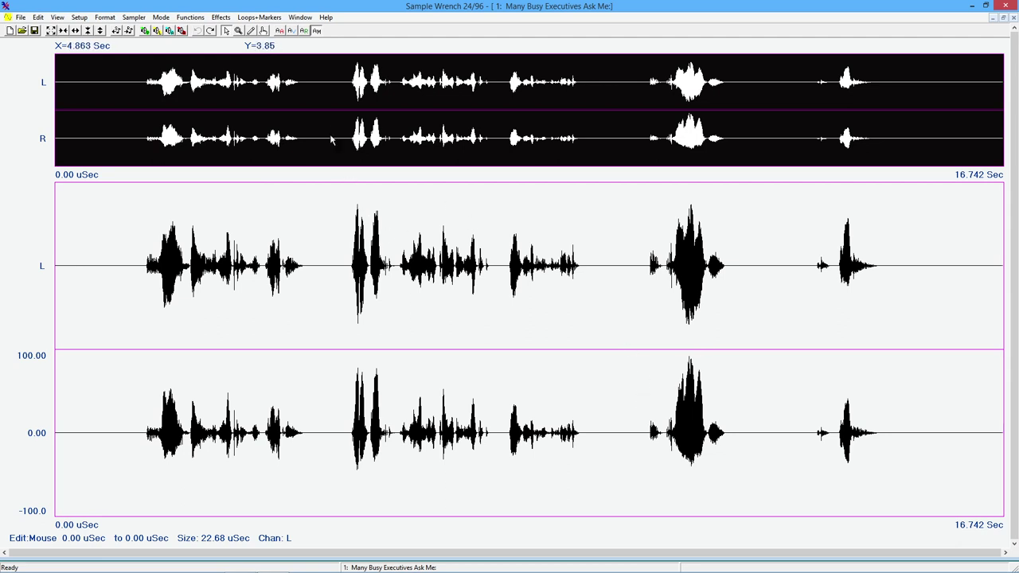
left_click(281, 31)
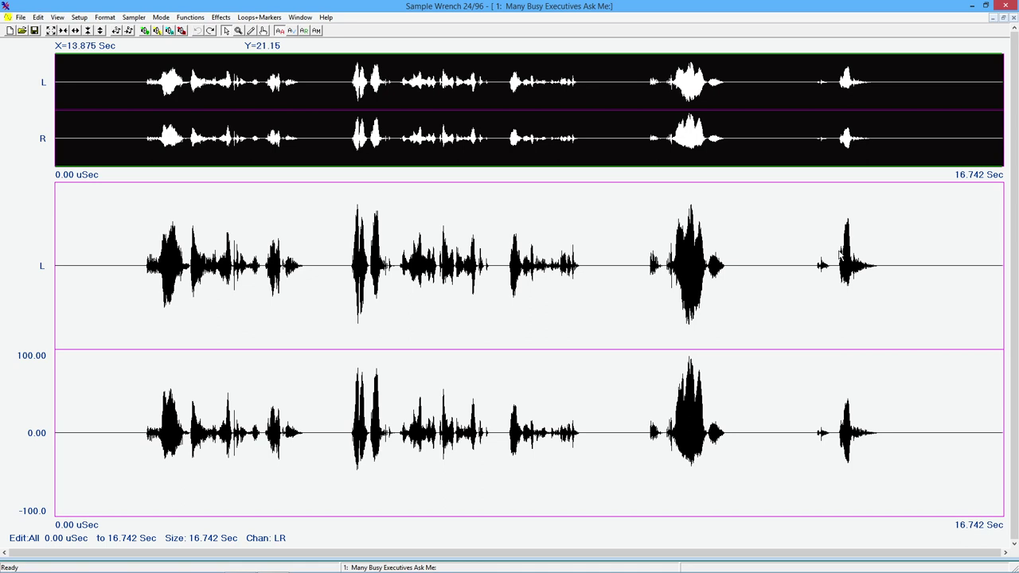
- Drag the short final word from near 13–15 s to about 4.8 s, then select all and play
left_click(316, 32)
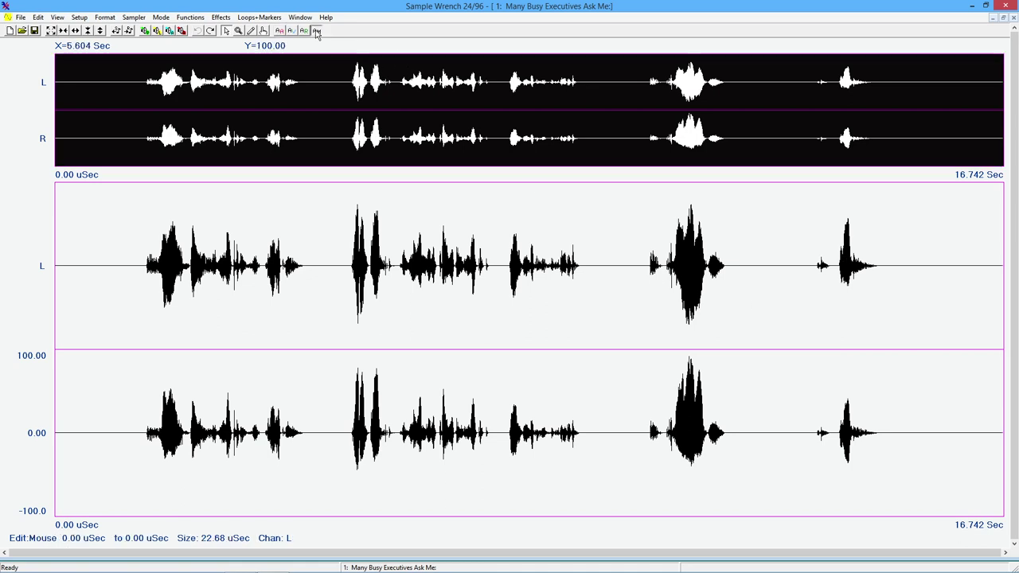
left_click_drag(805, 340, 911, 341)
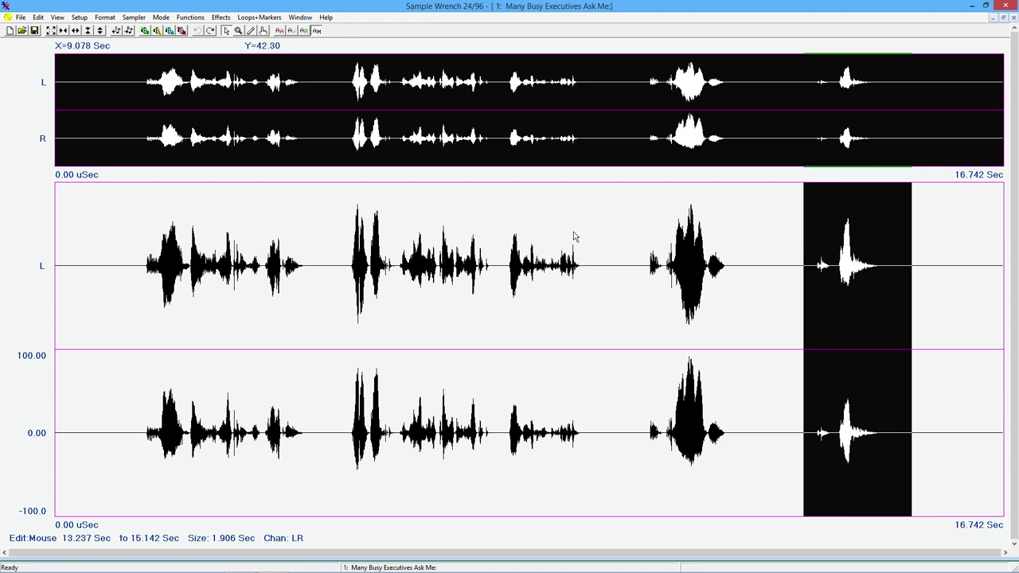
left_click(875, 328)
mouse_move(877, 334)
left_mouse_down()
mouse_move(460, 292)
mouse_move(329, 292)
left_mouse_up()
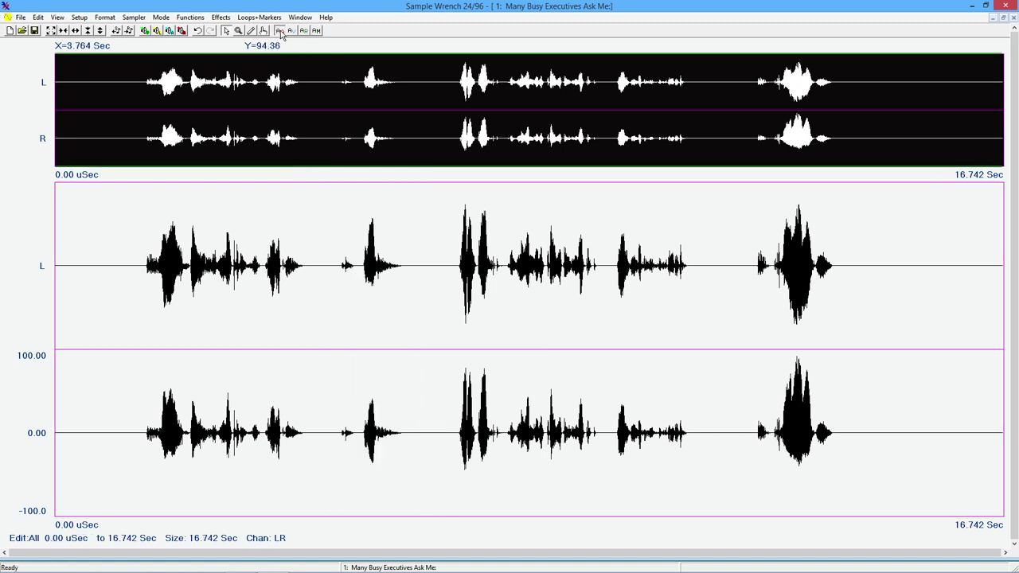
left_click(323, 251)
key("space")
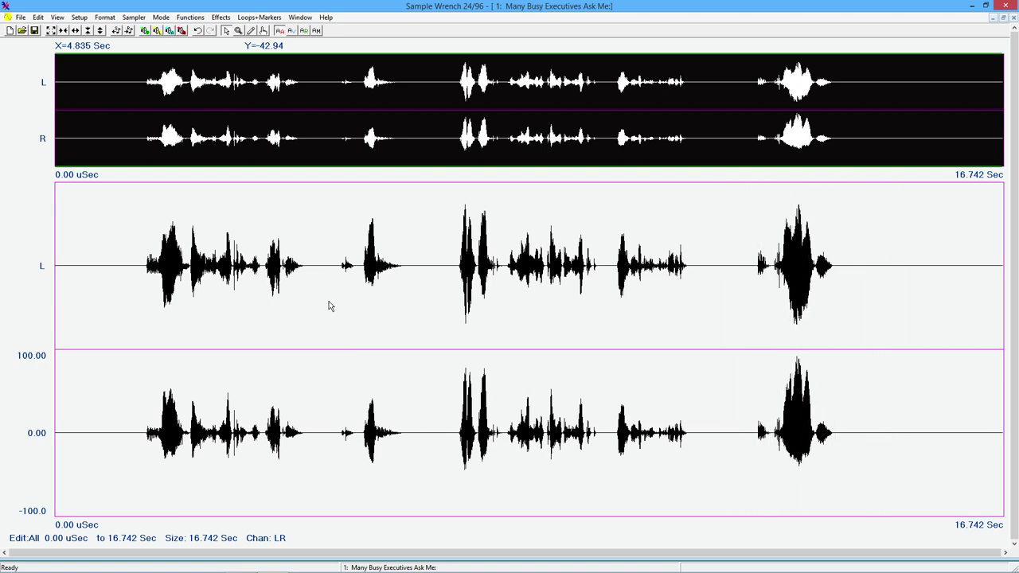
- Undo the word move, then view the Functions > Mono/Stereo options and cancel without changes
left_click(197, 31)
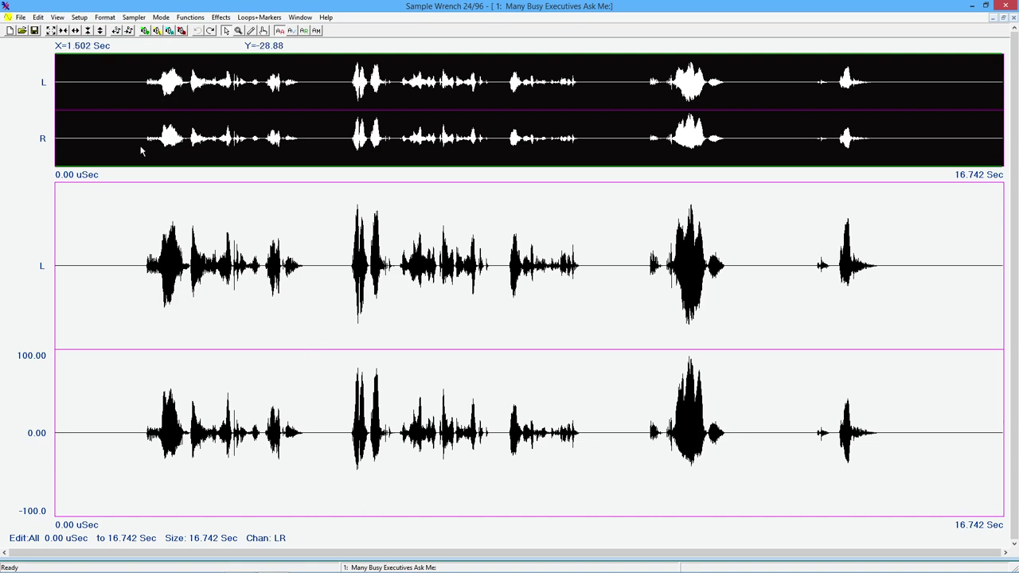
left_click(190, 17)
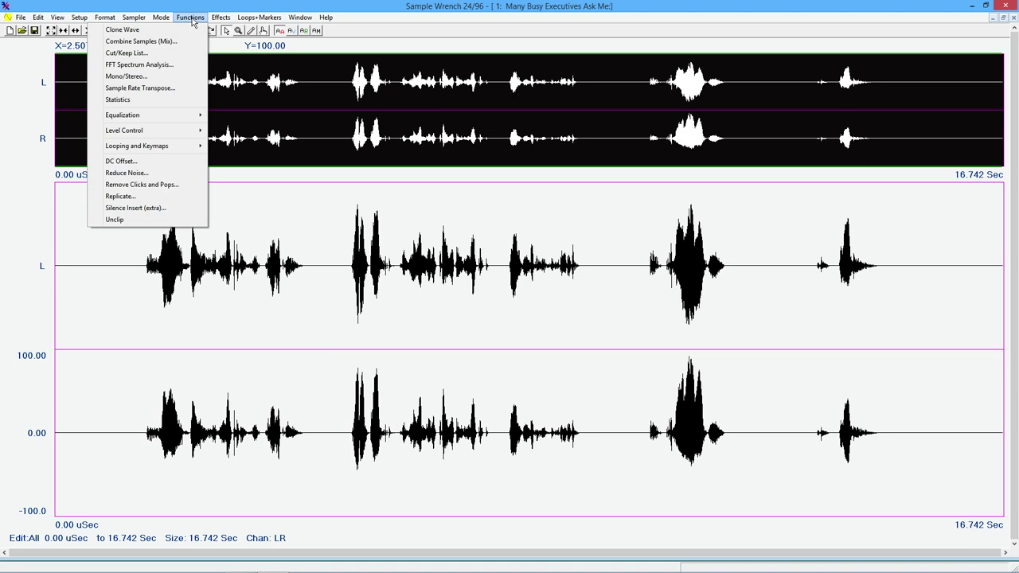
left_click(159, 77)
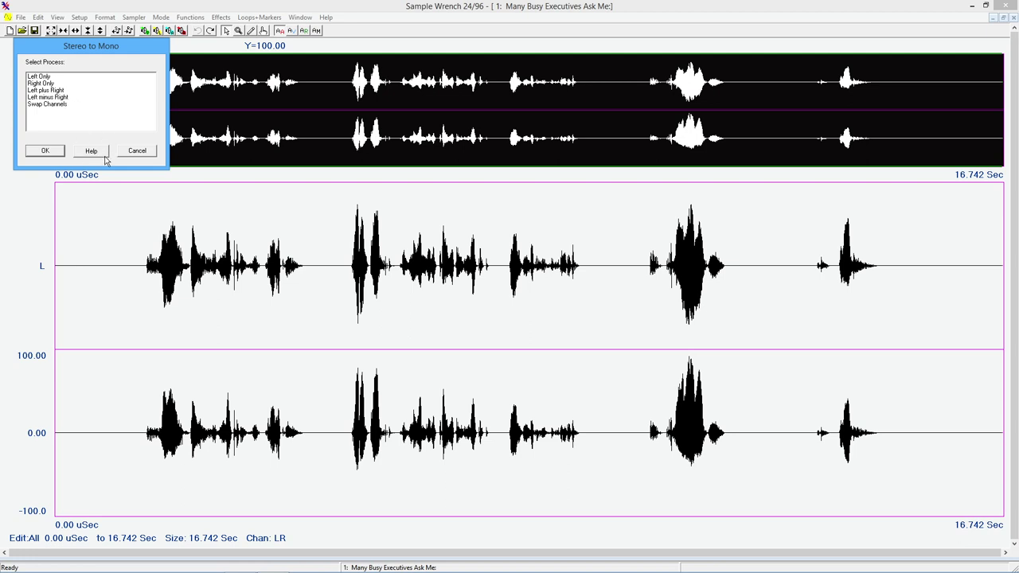
left_click(137, 151)
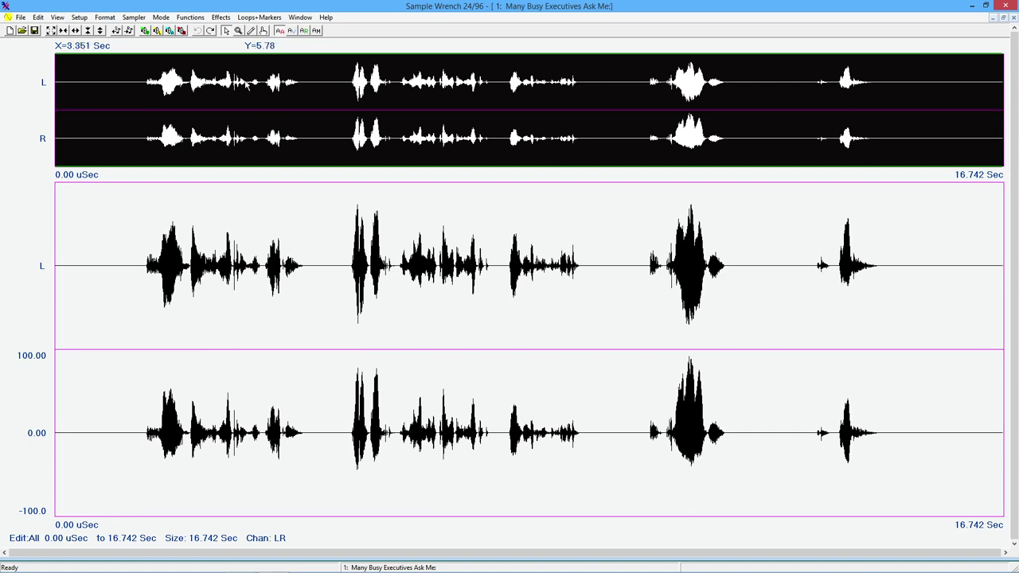
left_click(181, 19)
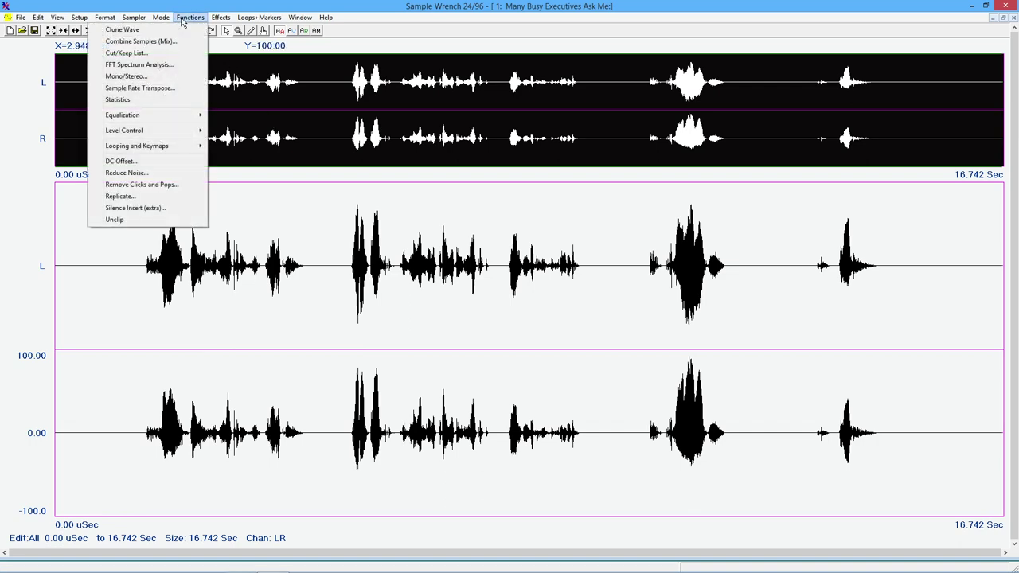
left_click(173, 31)
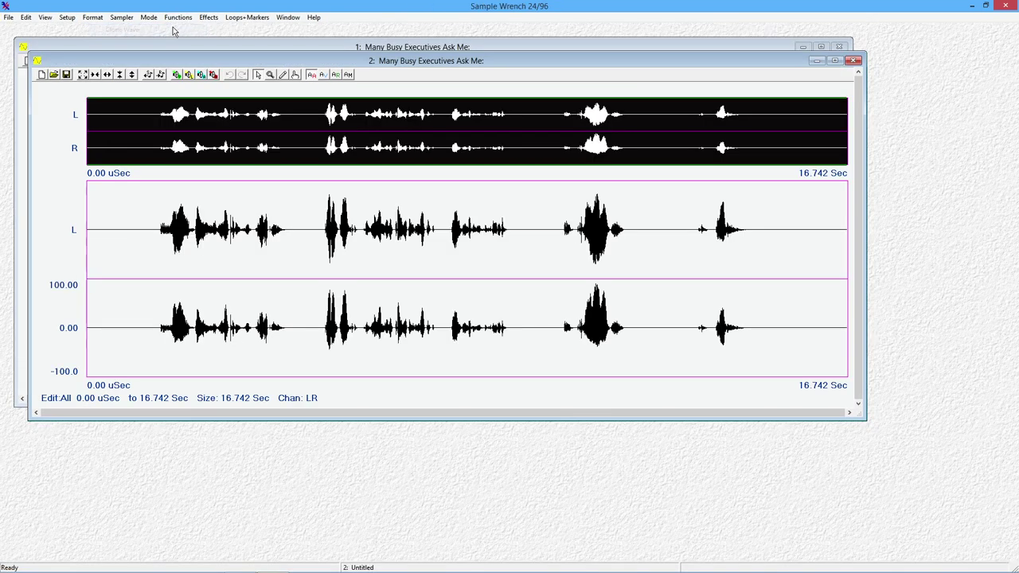
left_click_drag(388, 60, 426, 143)
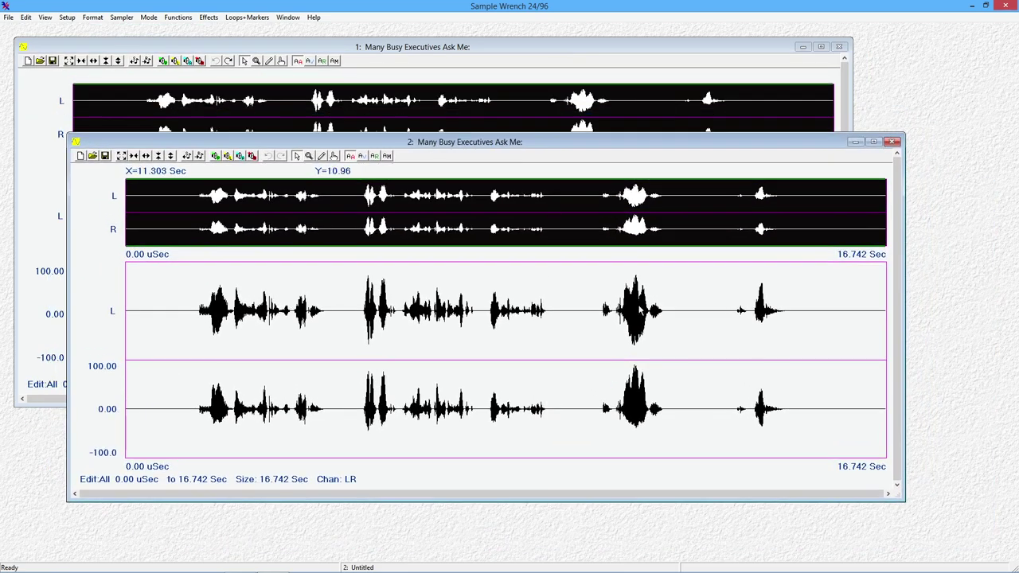
left_click(892, 141)
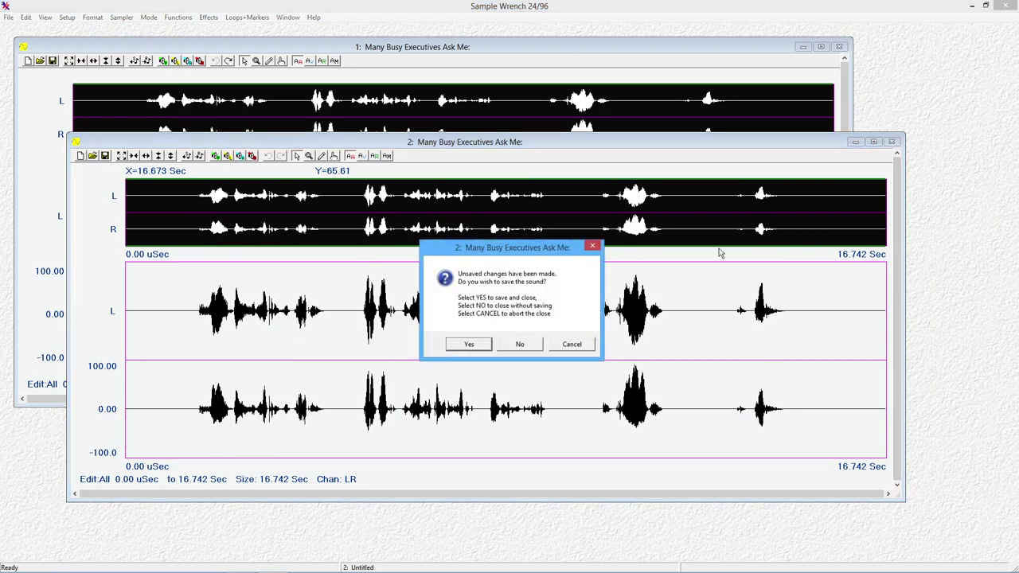
left_click(520, 343)
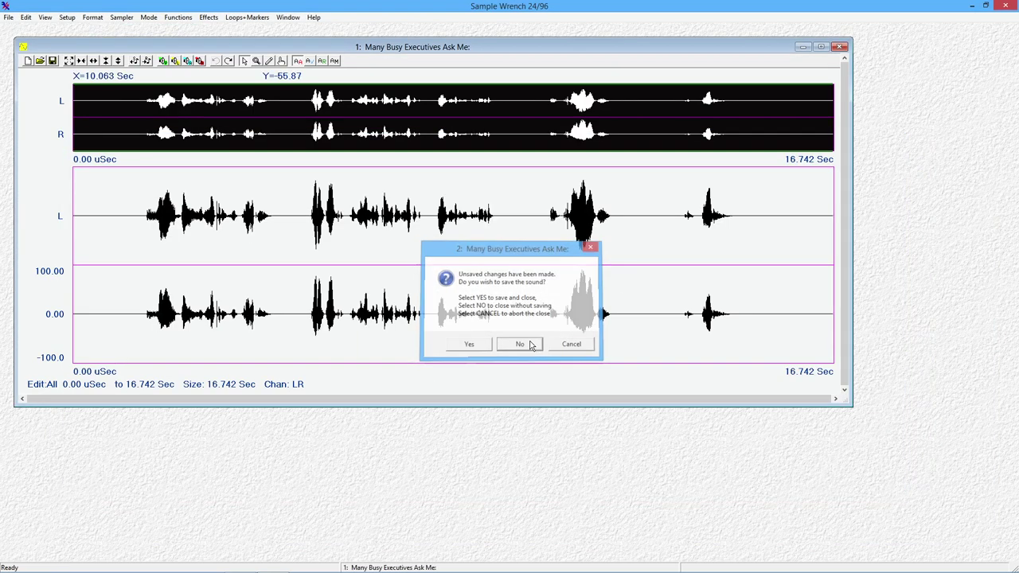
left_click(822, 48)
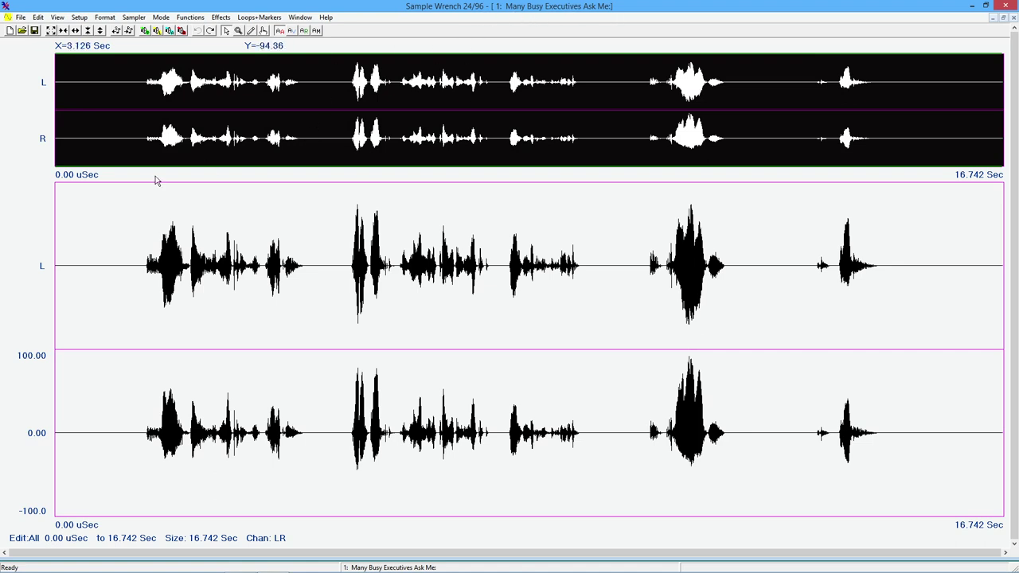
left_click(20, 17)
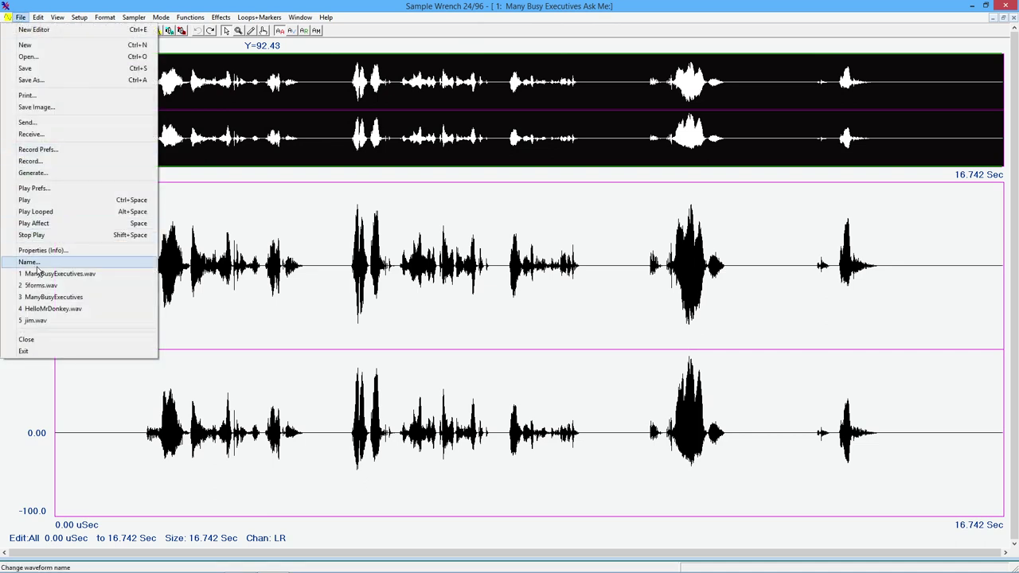
left_click(37, 264)
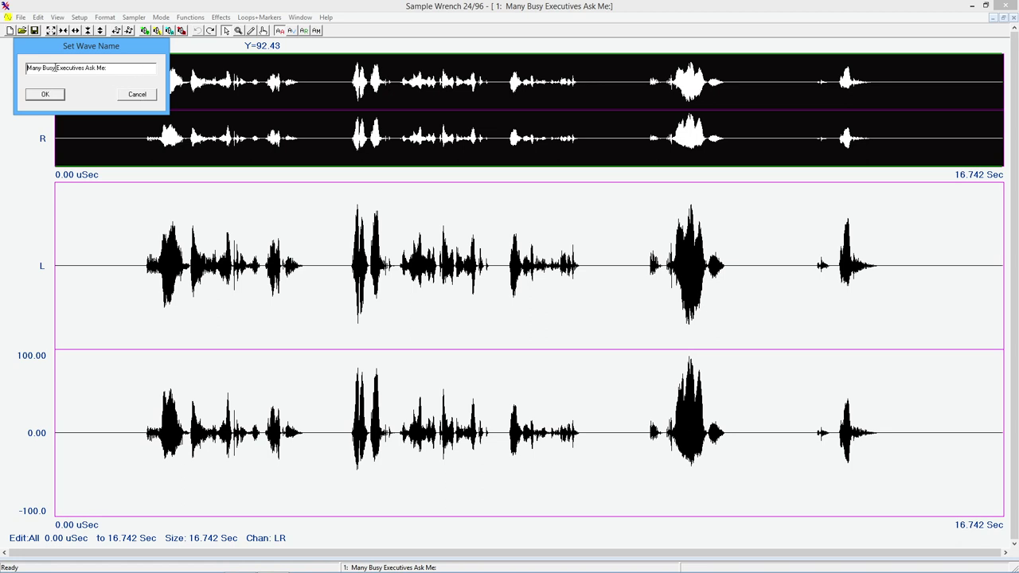
left_click(152, 98)
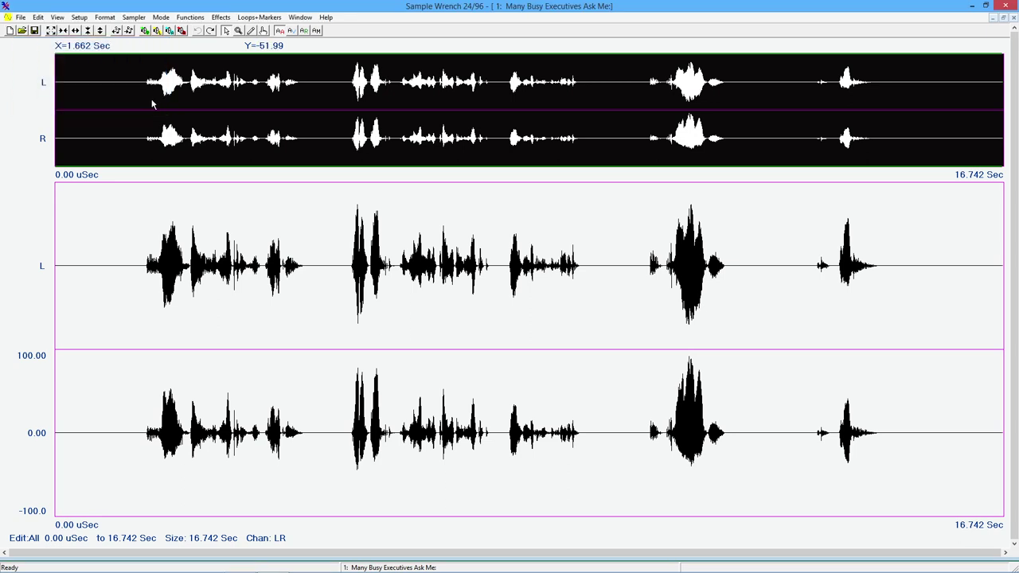
- Open Record Preferences from the File menu, check the presets, and cancel, keeping CD quality, mono
left_click(22, 18)
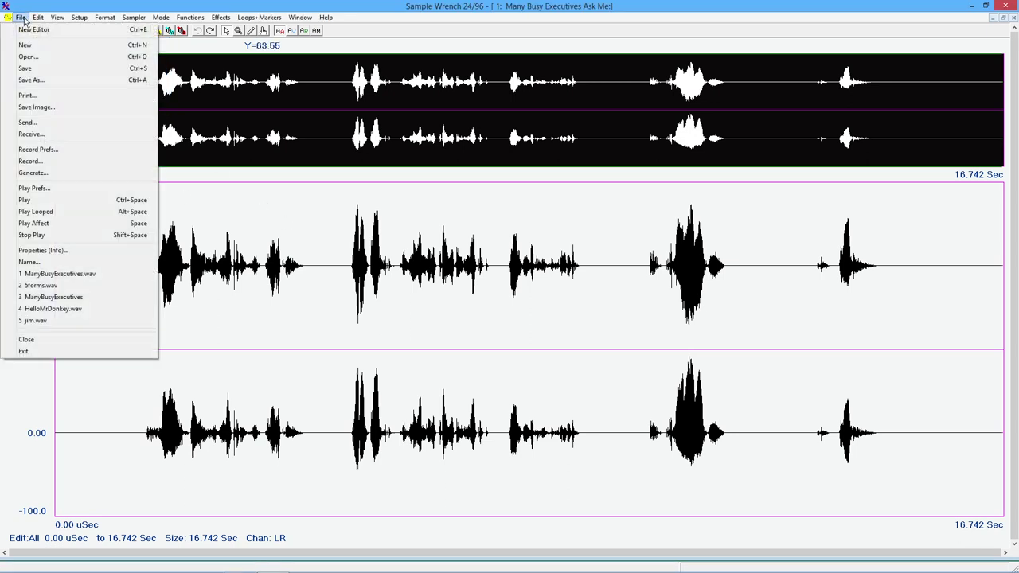
left_click(54, 151)
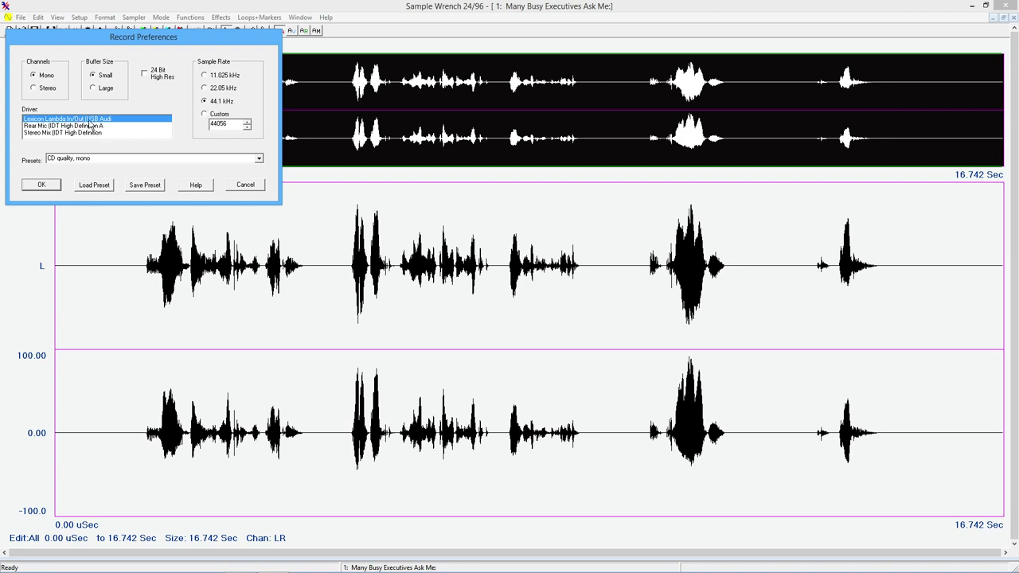
left_click(259, 159)
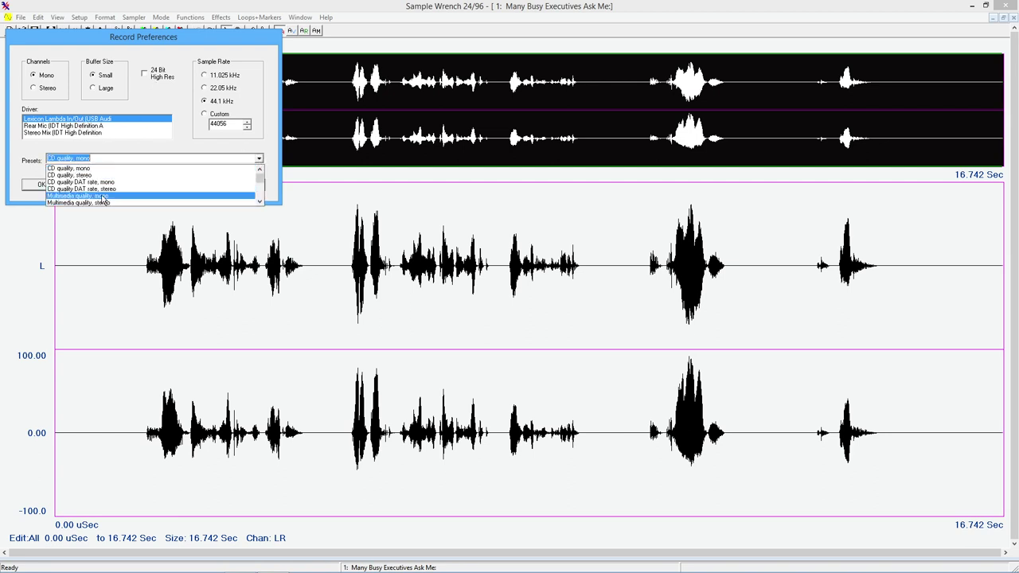
left_click(148, 145)
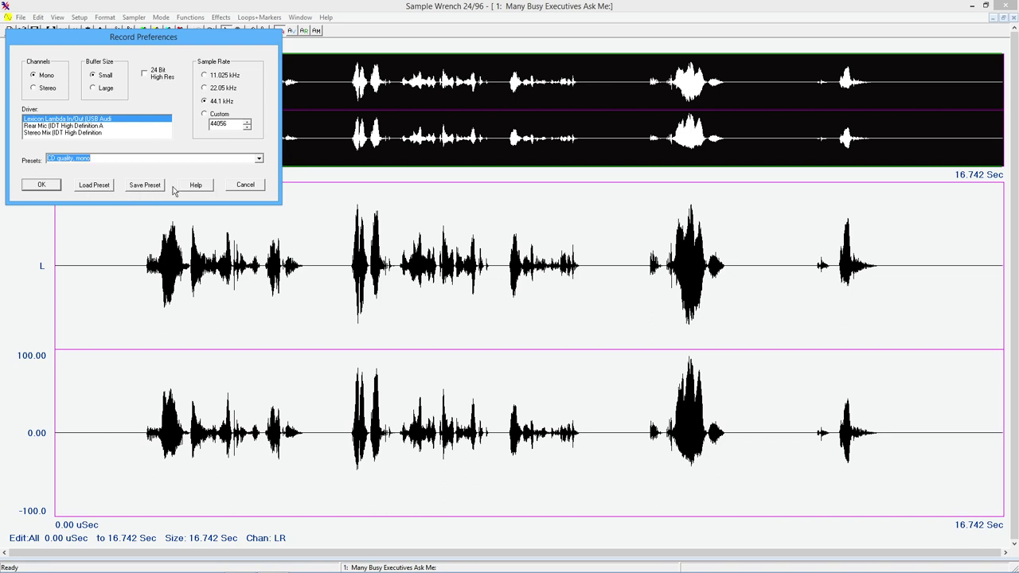
left_click(245, 185)
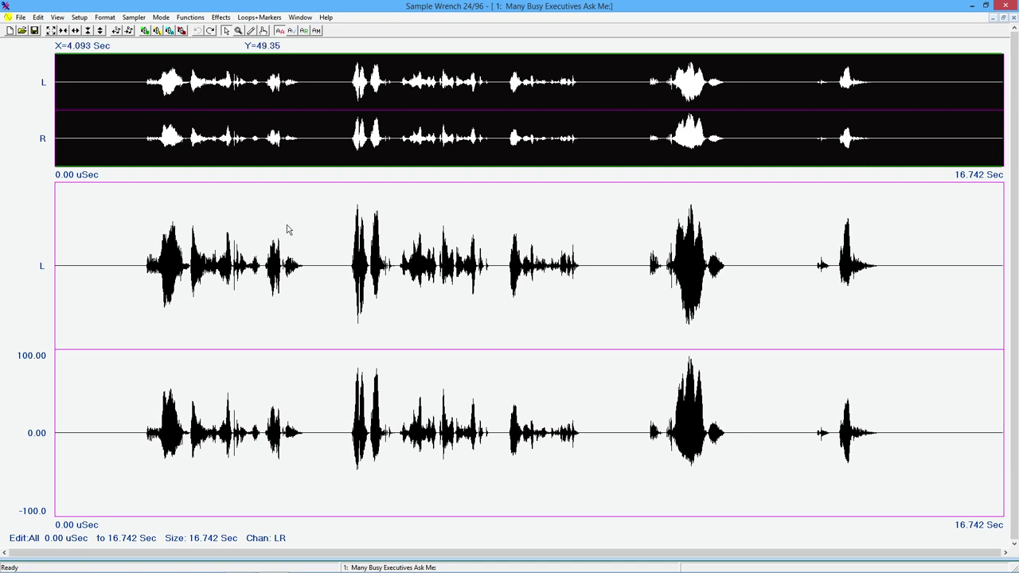
- Zoom in horizontally five steps around 8.37 s
left_click(65, 33)
left_click(65, 33)
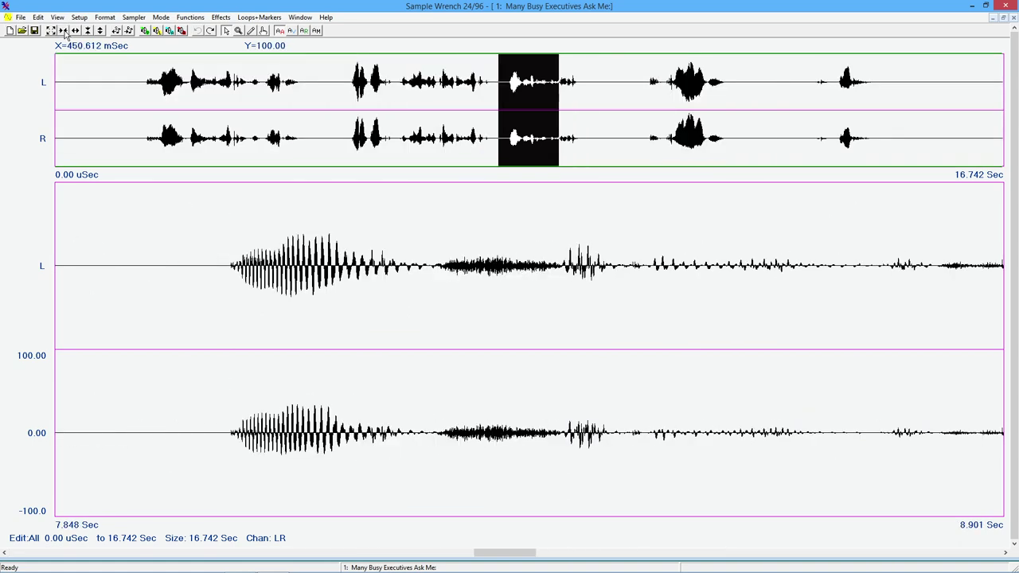
left_click(65, 32)
left_click(65, 33)
left_click(65, 32)
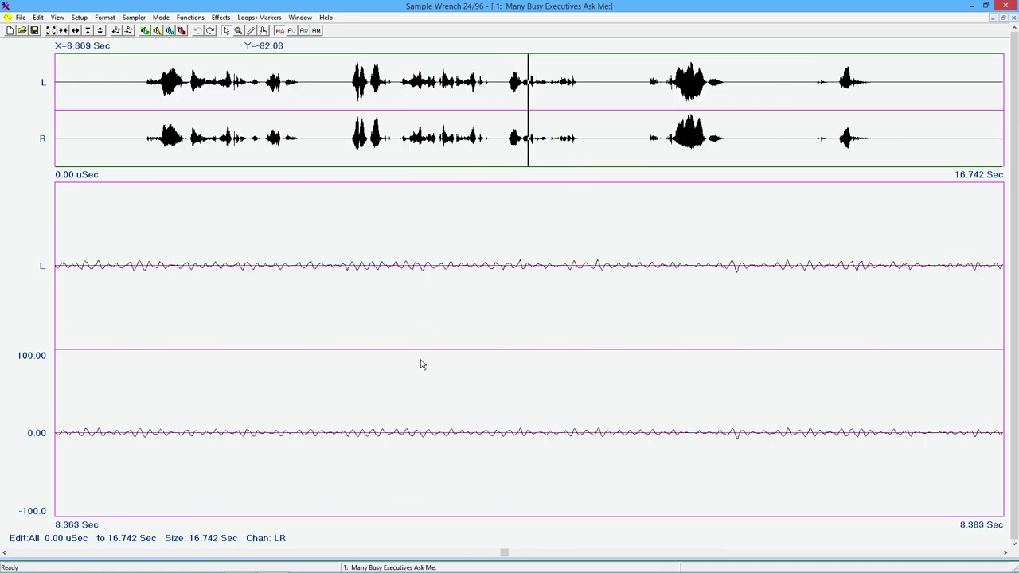
left_click_drag(577, 553, 576, 553)
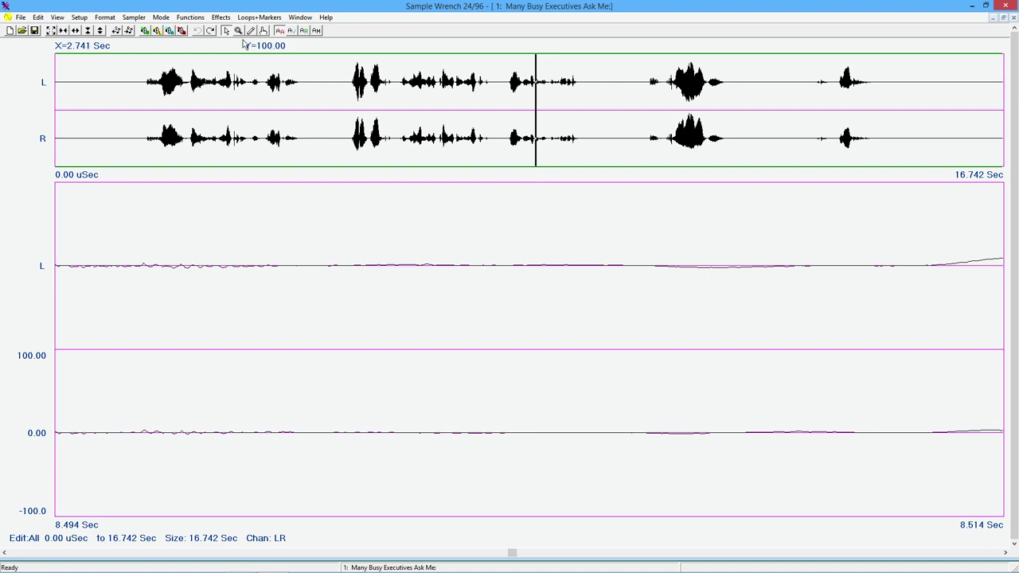
- Zoom by region to 1.878–2.080 s, then 1.945–2.026 s and 1.955–1.995 s, then briefly try the pencil and return to the arrow tool
left_click(238, 31)
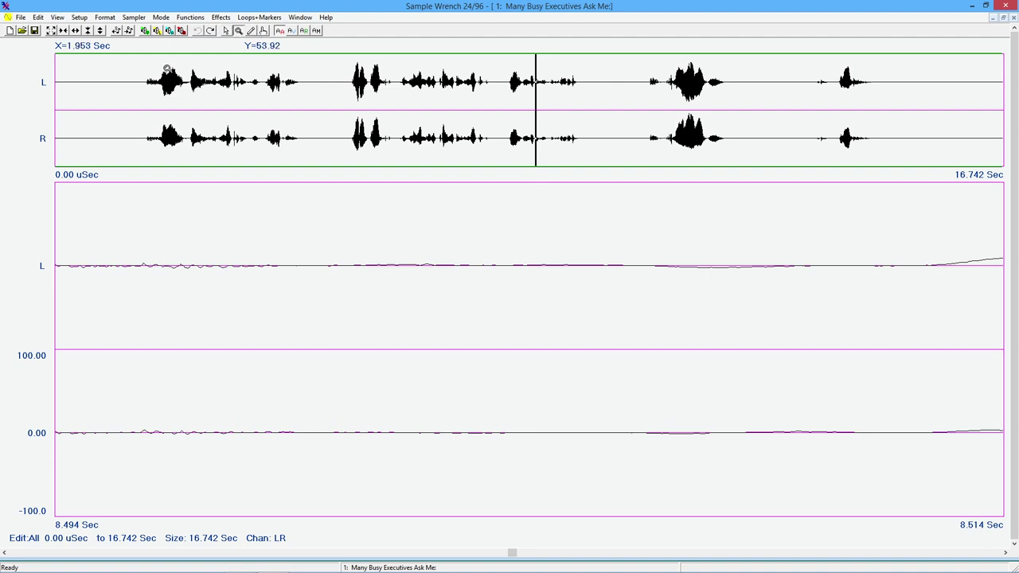
left_click_drag(163, 62, 173, 112)
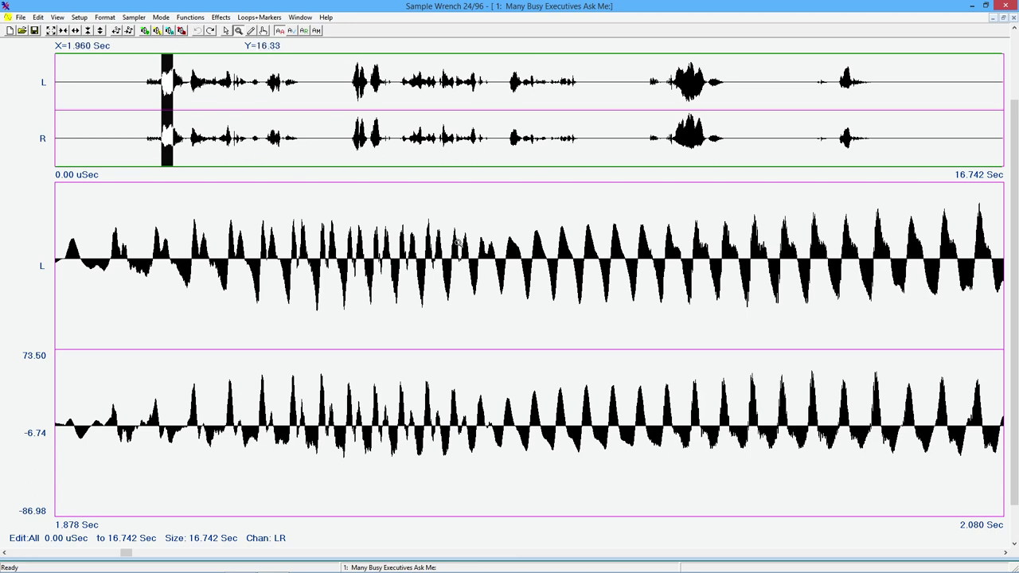
left_click_drag(370, 193, 562, 338)
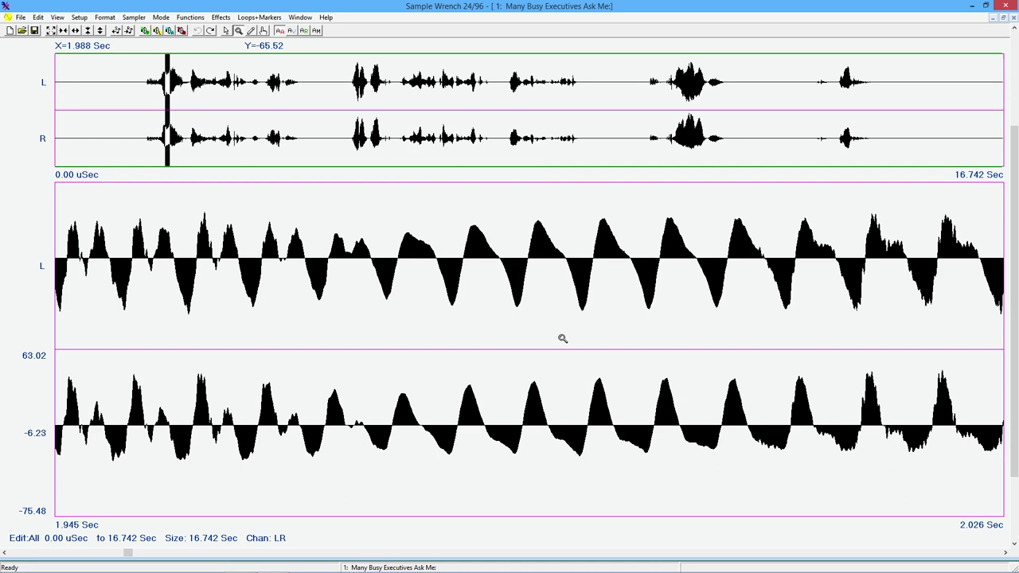
left_click(65, 31)
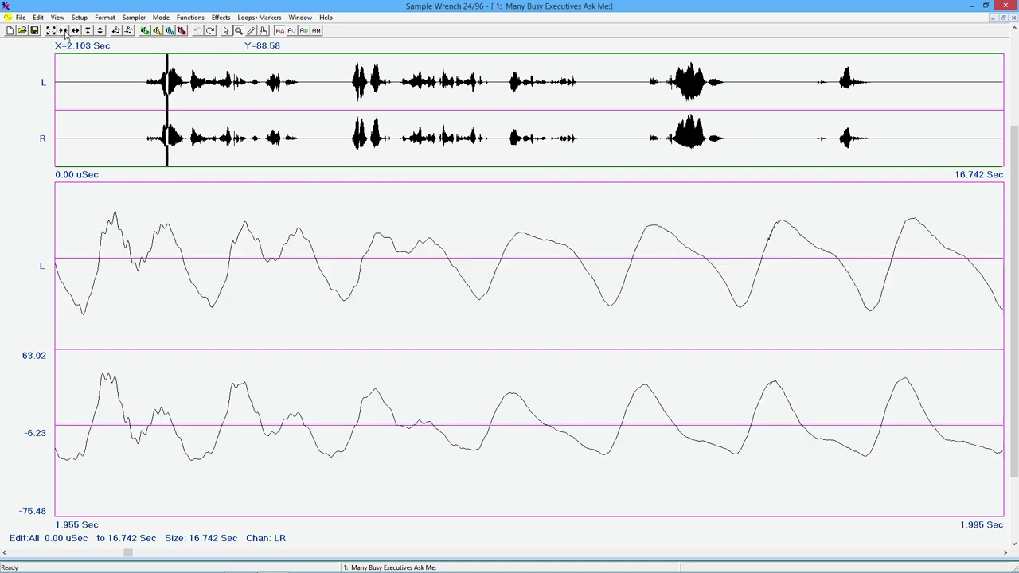
left_click(251, 31)
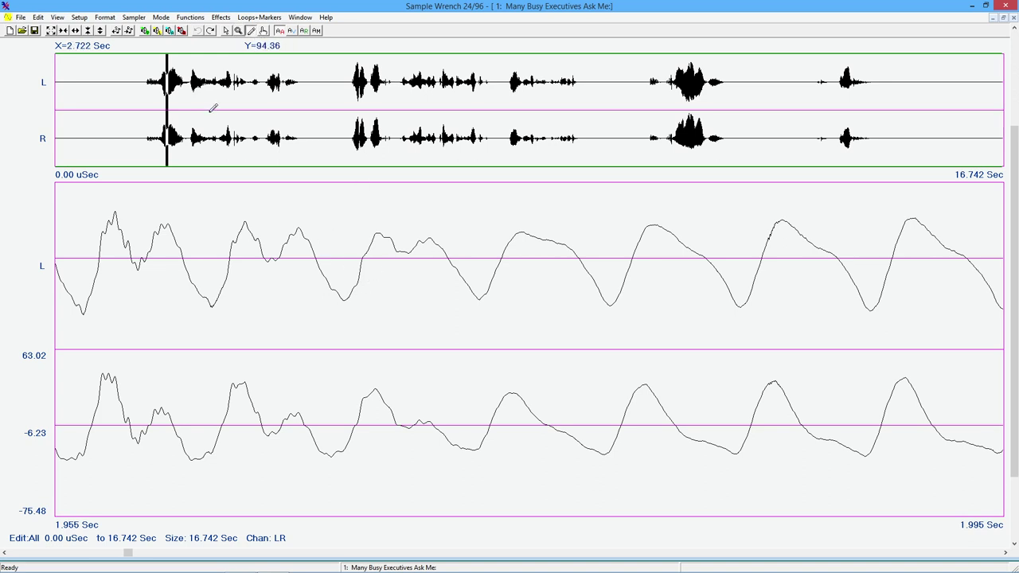
left_click(226, 30)
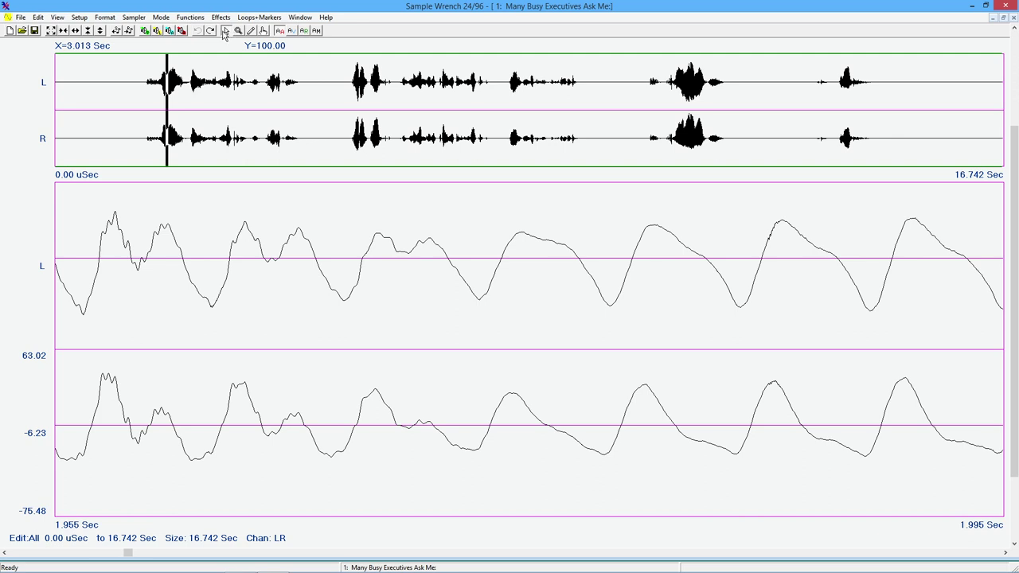
- Turn on View > Color Point and zoom horizontally three steps to 1.964–1.966 s
left_click(58, 17)
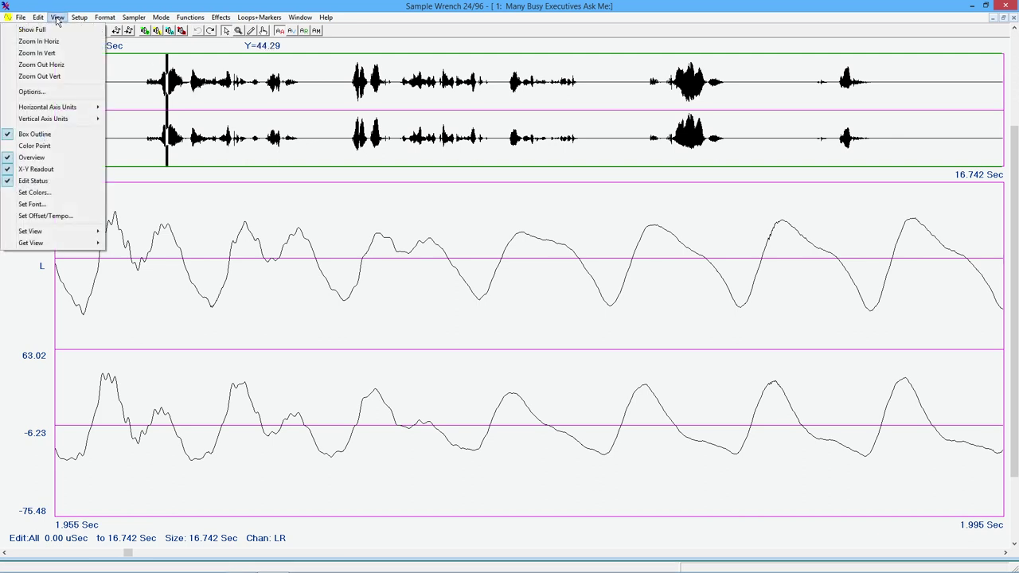
left_click(39, 148)
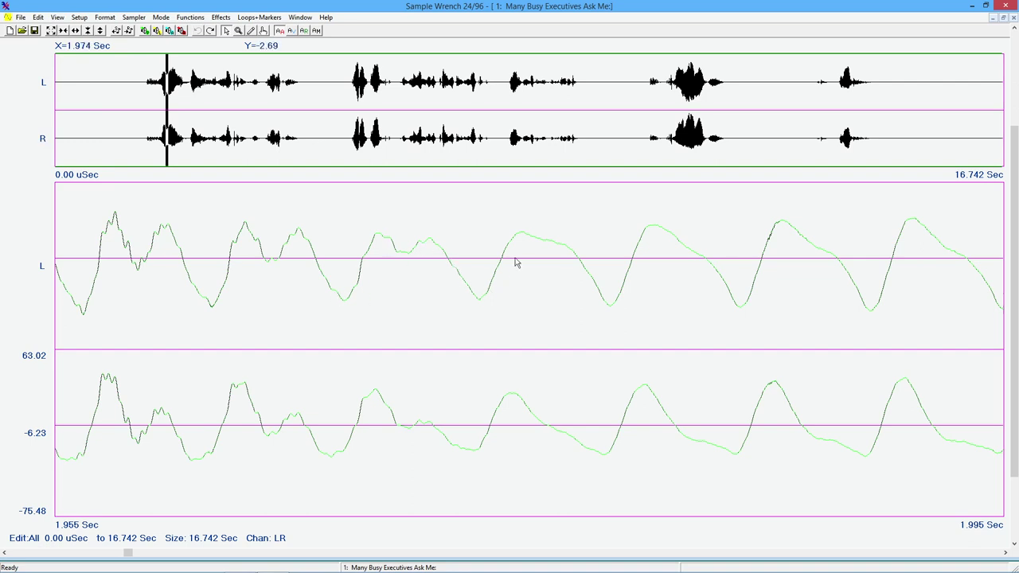
left_click(64, 32)
left_click(65, 32)
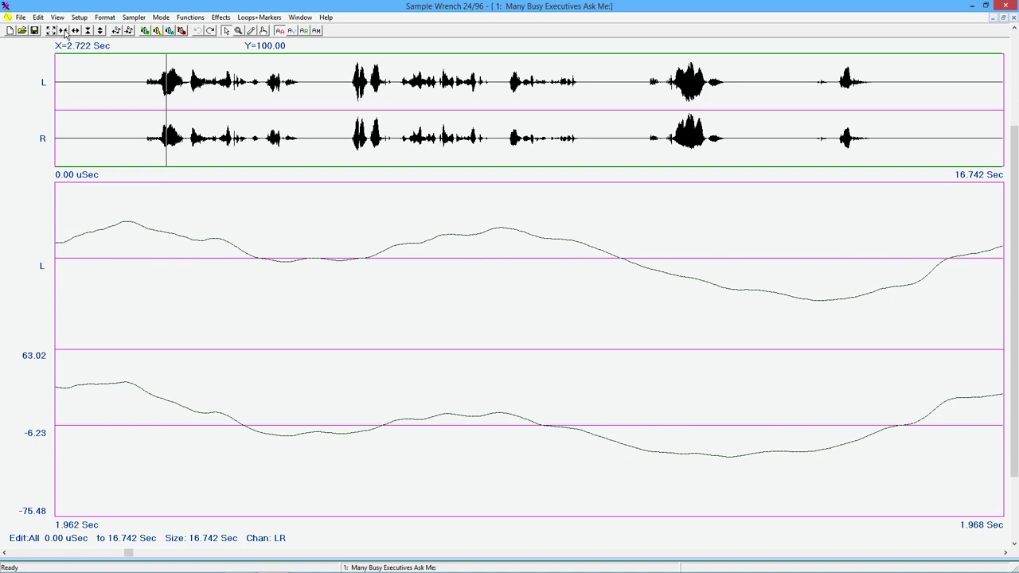
left_click(65, 32)
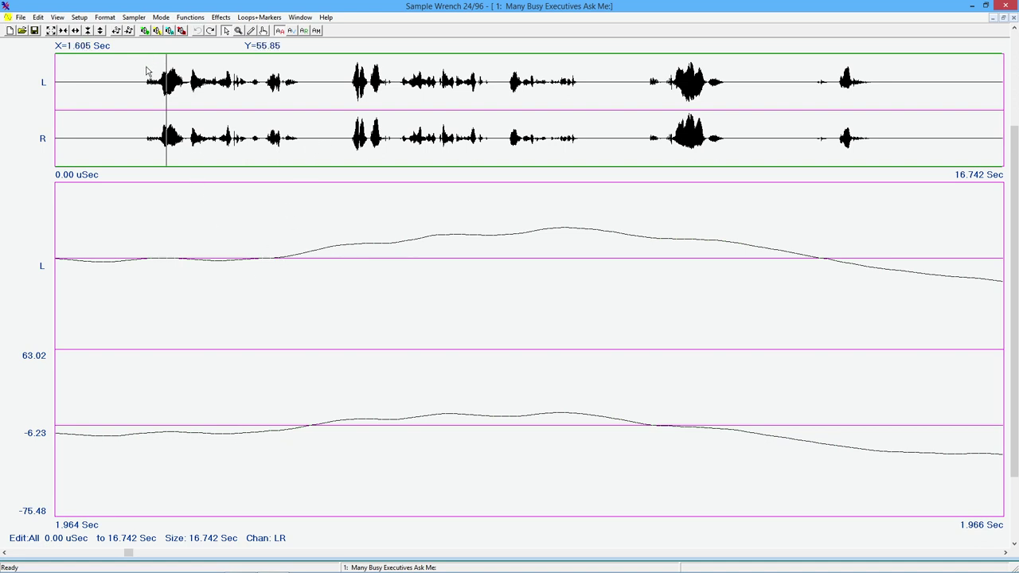
- Enlarge the vertical scale four steps, then show the full 16.742 s file
left_click(87, 30)
left_click(88, 30)
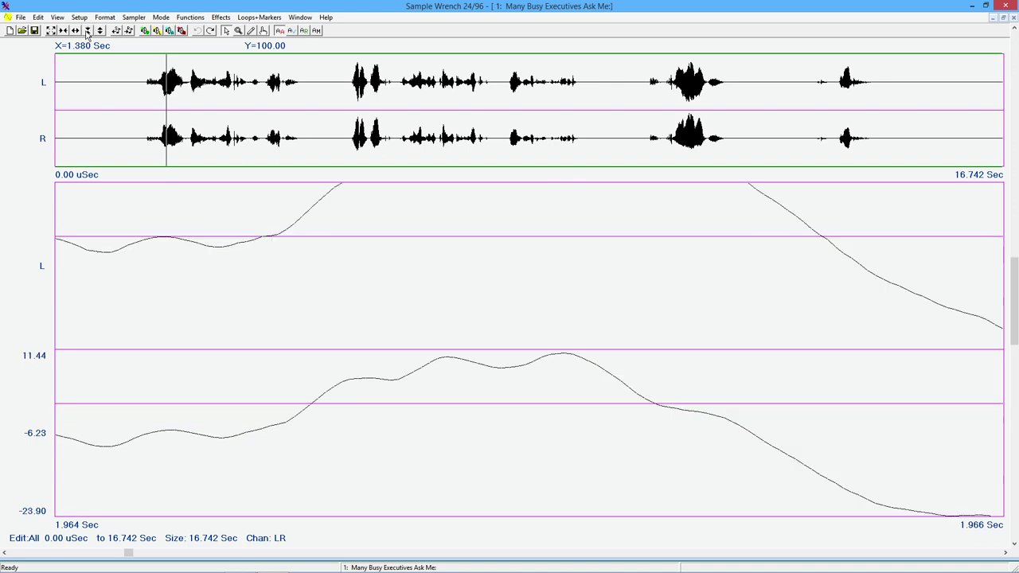
left_click(88, 30)
left_click(88, 30)
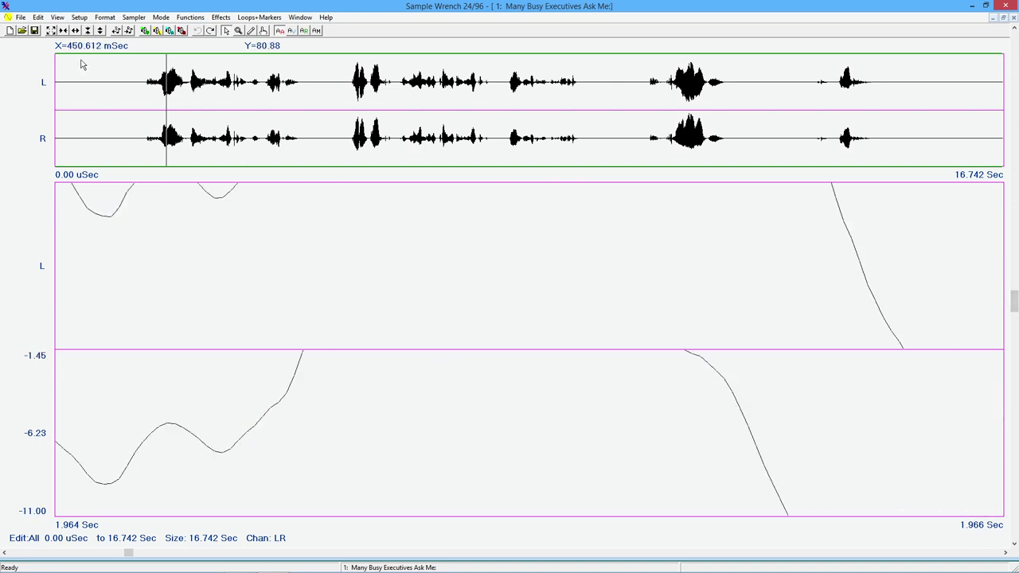
left_click(50, 30)
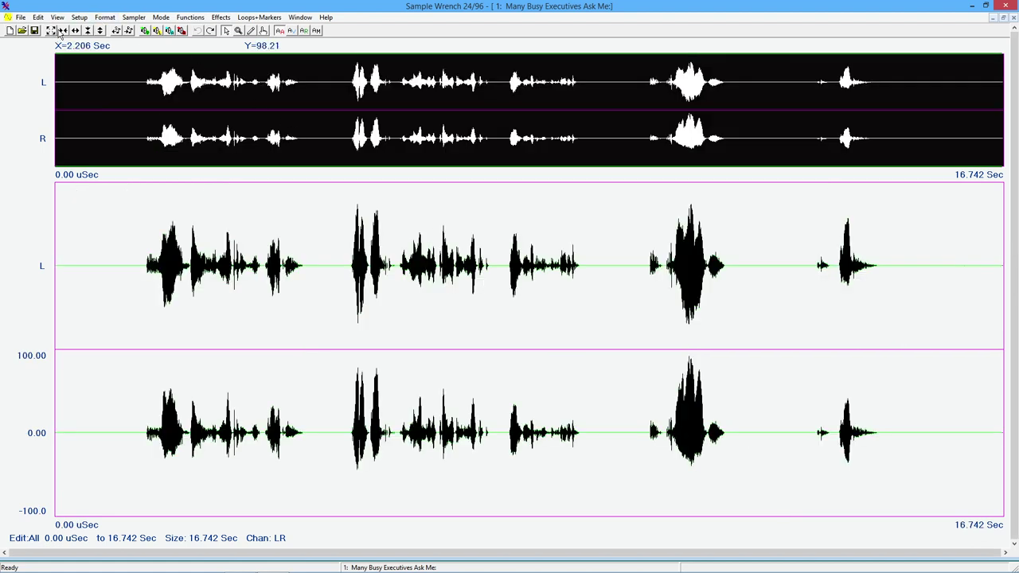
left_click(63, 31)
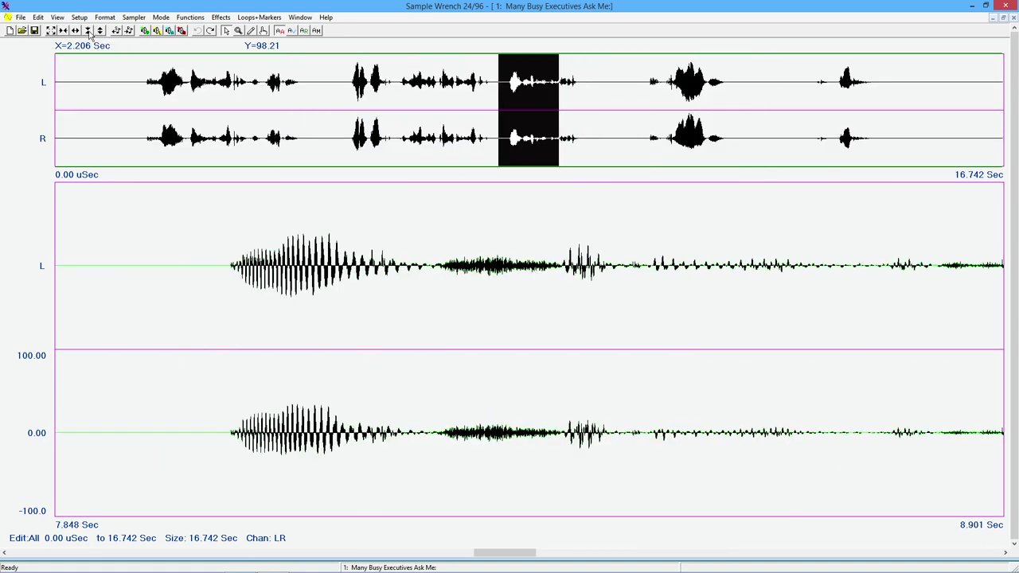
left_click(88, 30)
left_click(89, 30)
left_click(89, 30)
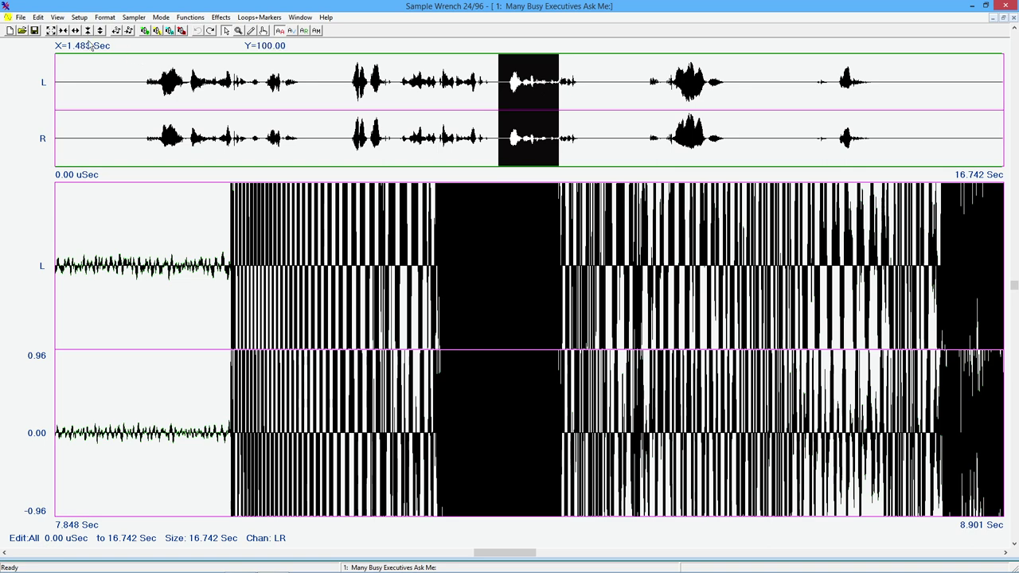
left_click(62, 30)
left_click(63, 31)
left_click(63, 30)
left_click(63, 30)
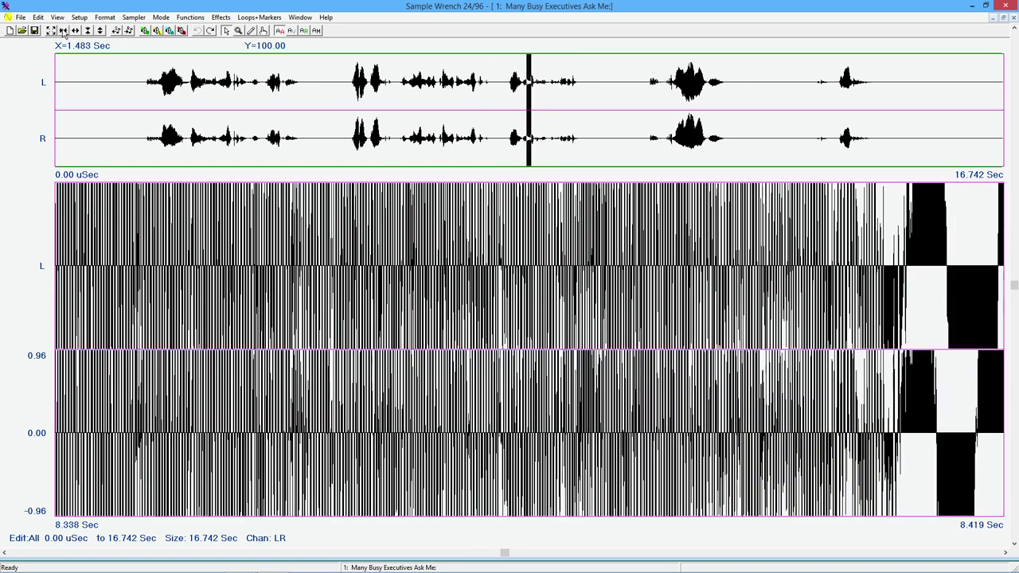
left_click(62, 30)
left_click(63, 30)
left_click(63, 31)
left_click(63, 30)
left_click(63, 30)
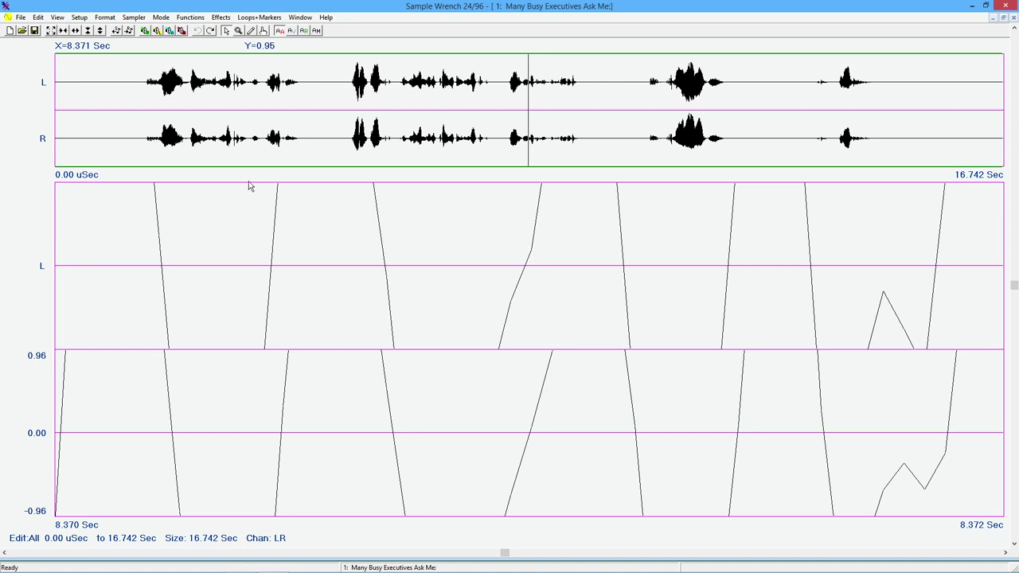
left_click(50, 31)
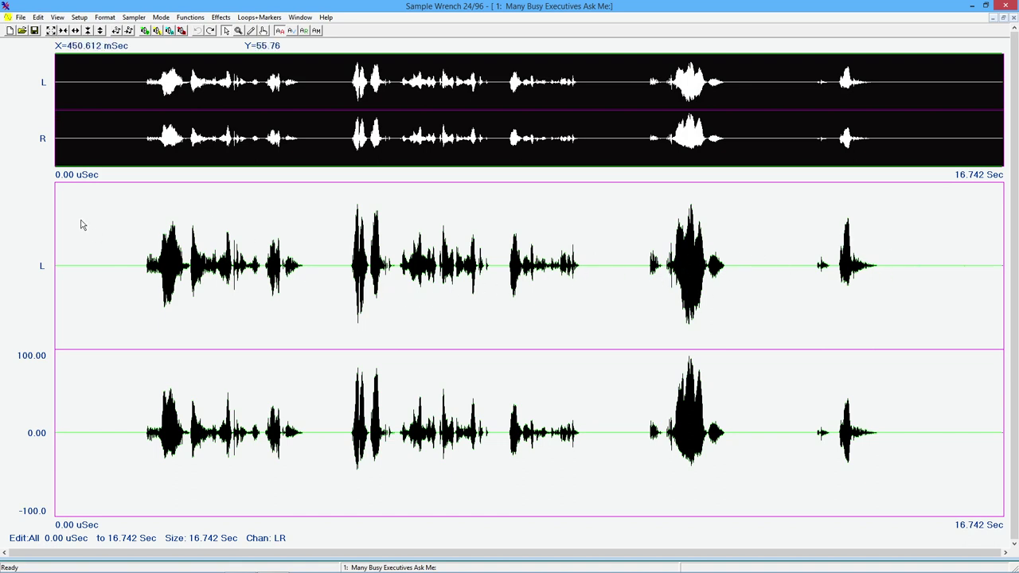
- Toggle View > Color Point off so sample points are drawn plain black
left_click(58, 17)
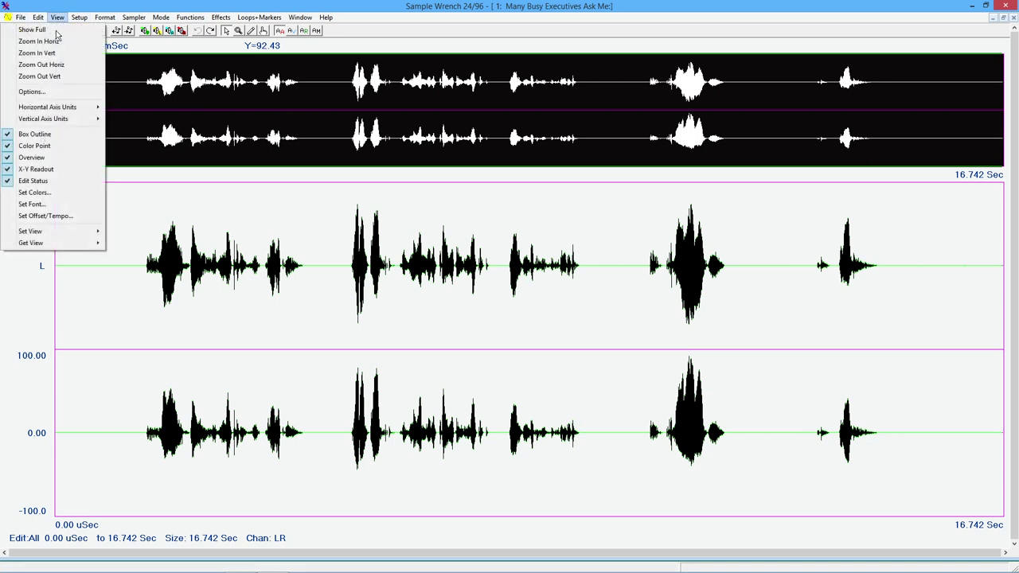
left_click(58, 147)
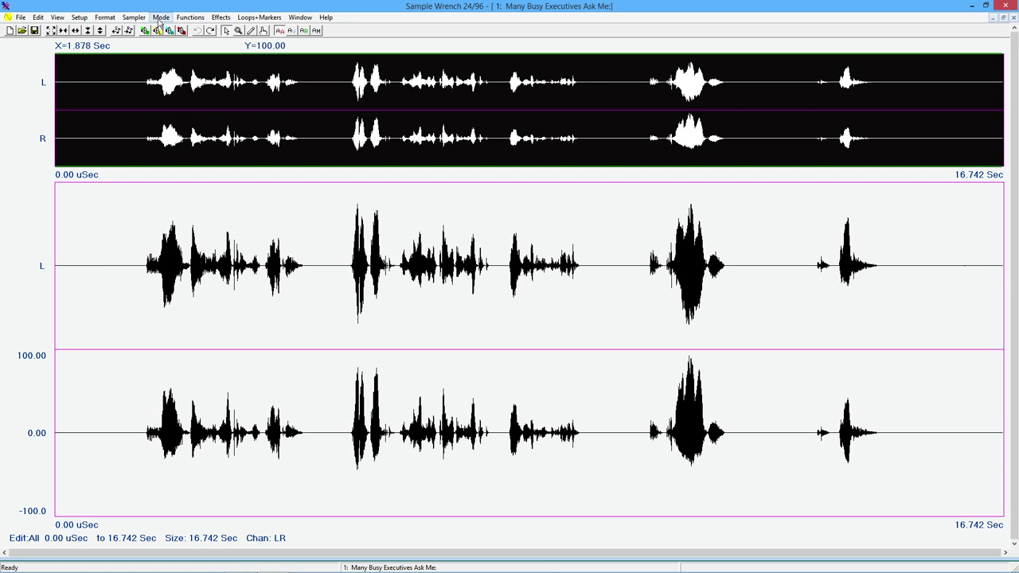
left_click(184, 17)
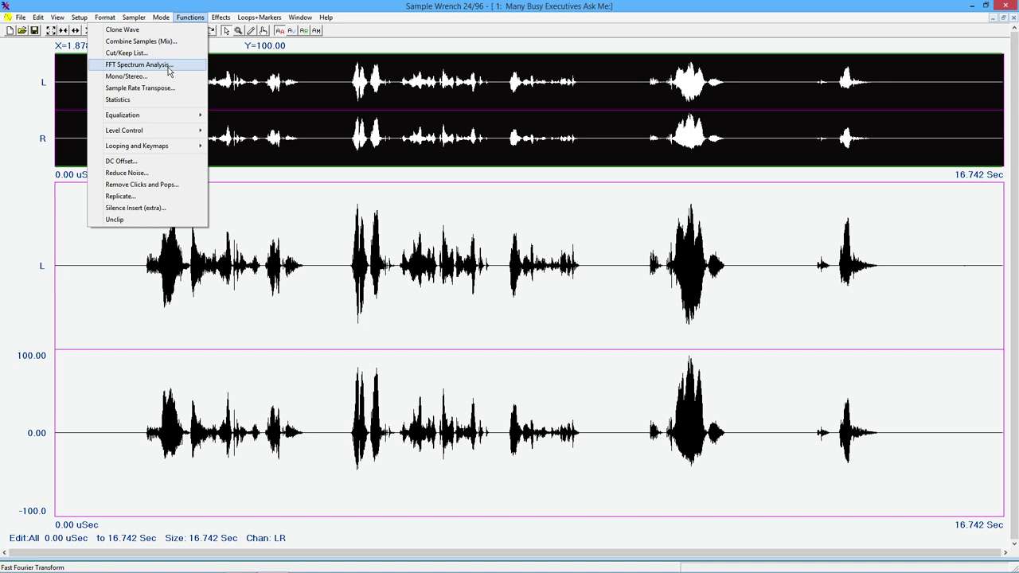
mouse_move(228, 19)
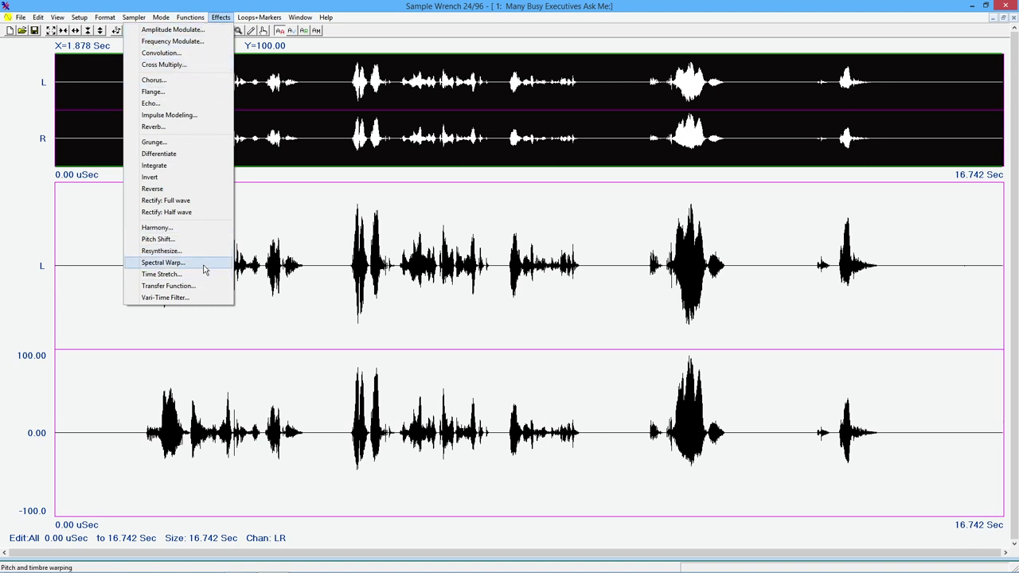
left_click(363, 9)
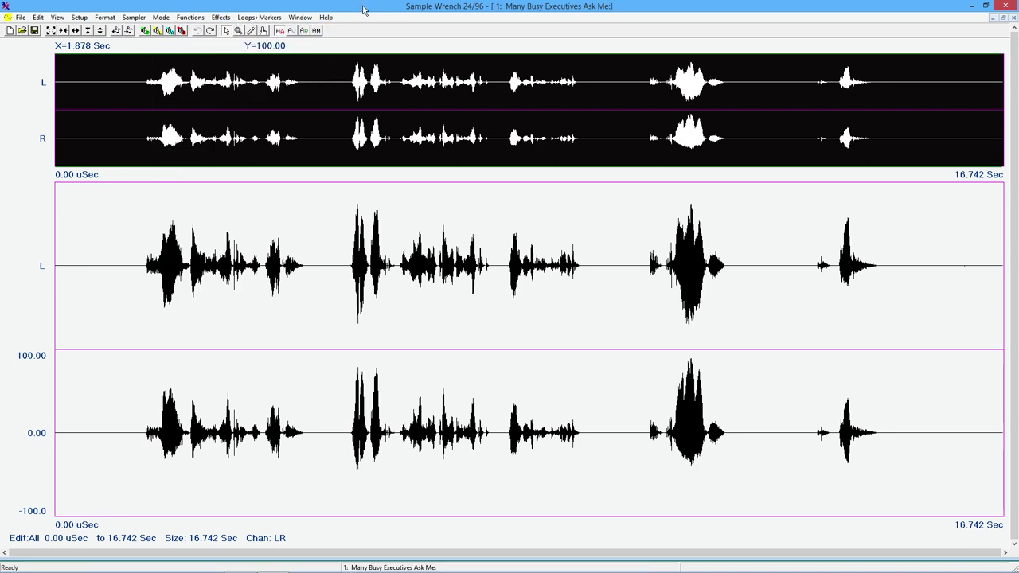